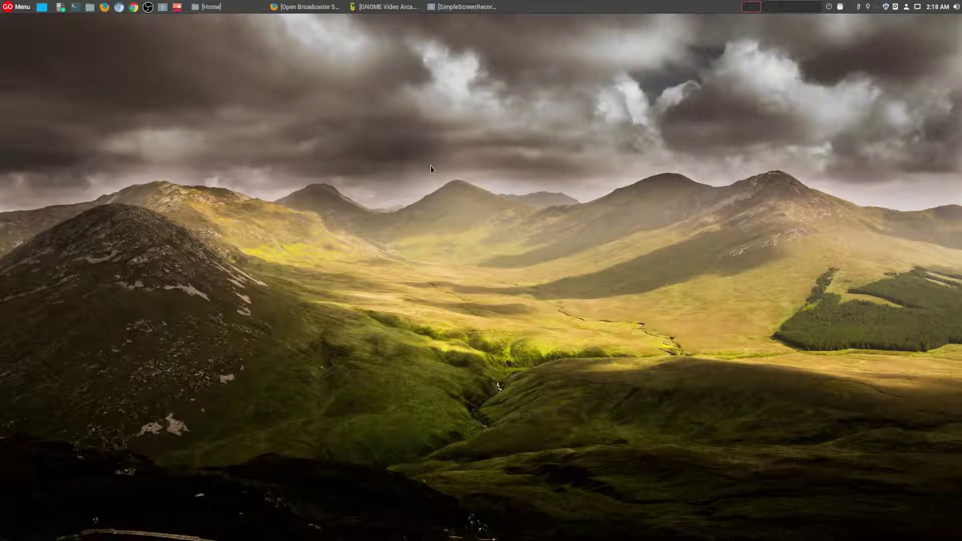
- Bring obsproject.com to the front in Firefox and scroll through the Features section and back up
{"action": "left_click", "coordinate": [309, 6]}
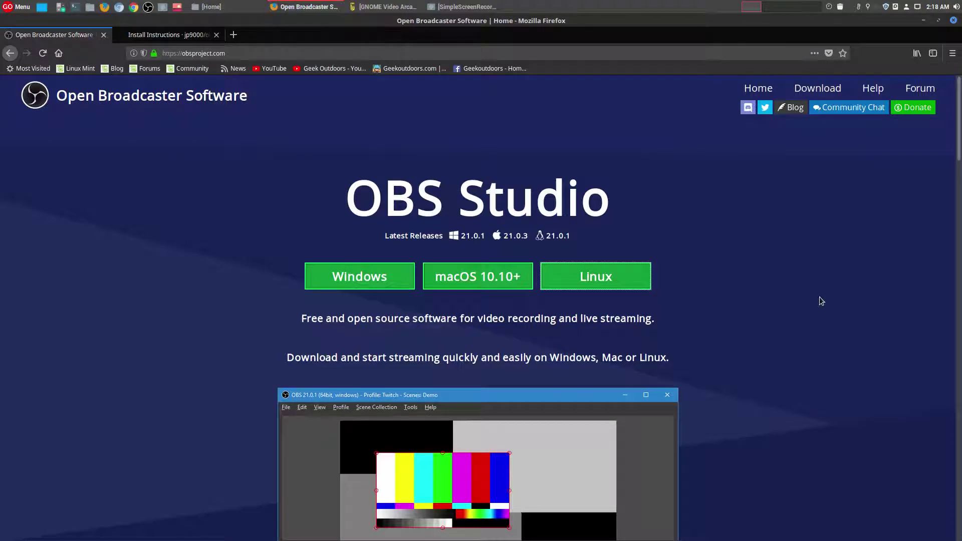
{"action": "scroll", "coordinate": [815, 298], "scroll_direction": "down", "scroll_amount": 1}
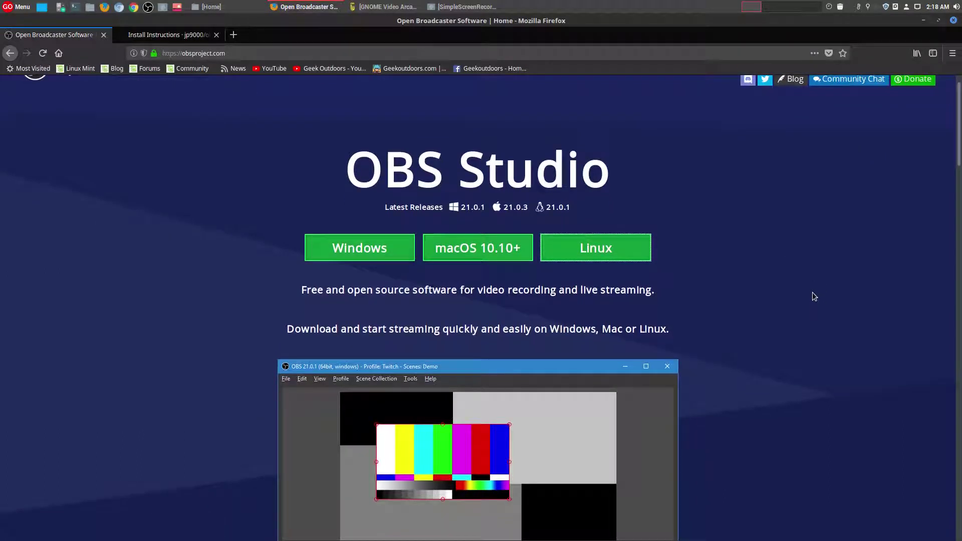
{"action": "scroll", "coordinate": [814, 297], "scroll_direction": "up", "scroll_amount": 1}
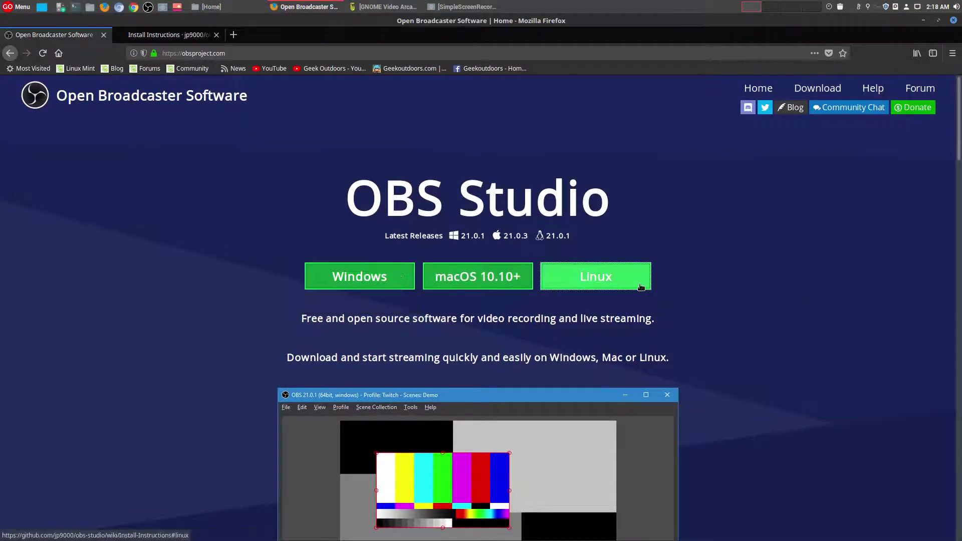
{"action": "scroll", "coordinate": [776, 288], "scroll_direction": "down", "scroll_amount": 3}
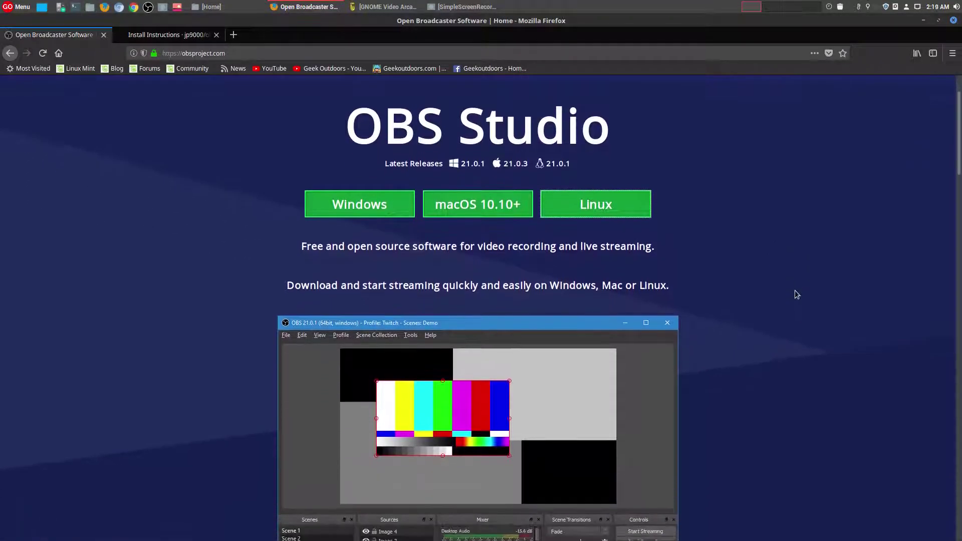
{"action": "scroll", "coordinate": [797, 295], "scroll_direction": "down", "scroll_amount": 4}
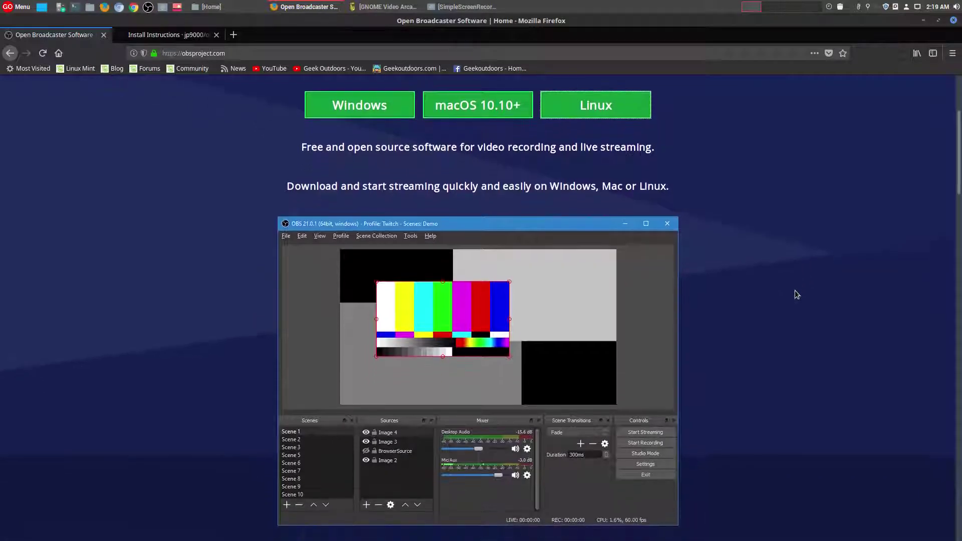
{"action": "scroll", "coordinate": [796, 294], "scroll_direction": "down", "scroll_amount": 3}
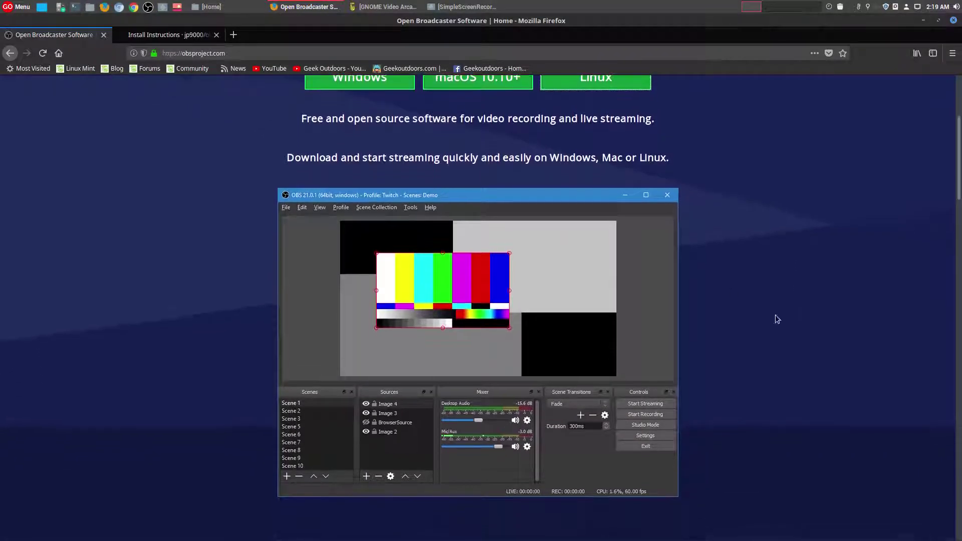
{"action": "scroll", "coordinate": [788, 320], "scroll_direction": "down", "scroll_amount": 8}
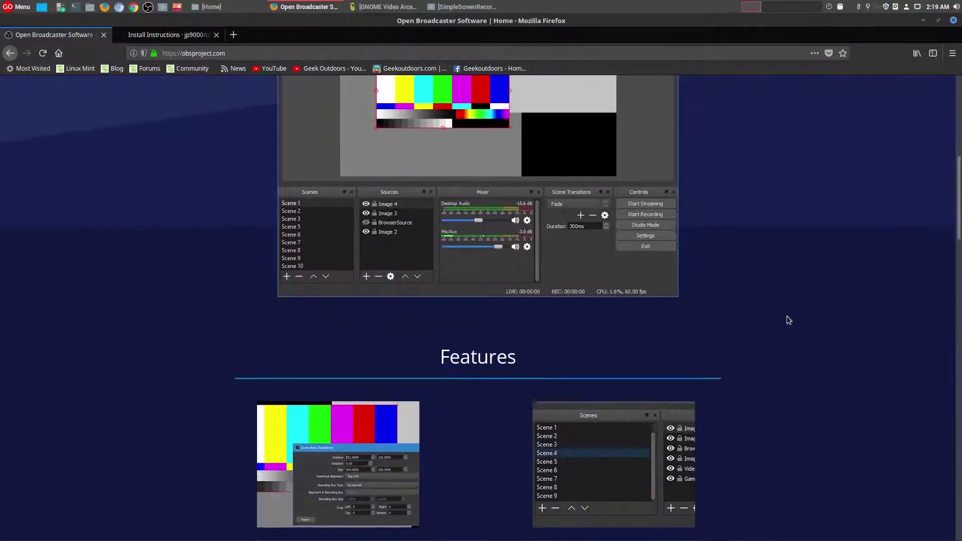
{"action": "scroll", "coordinate": [788, 319], "scroll_direction": "down", "scroll_amount": 7}
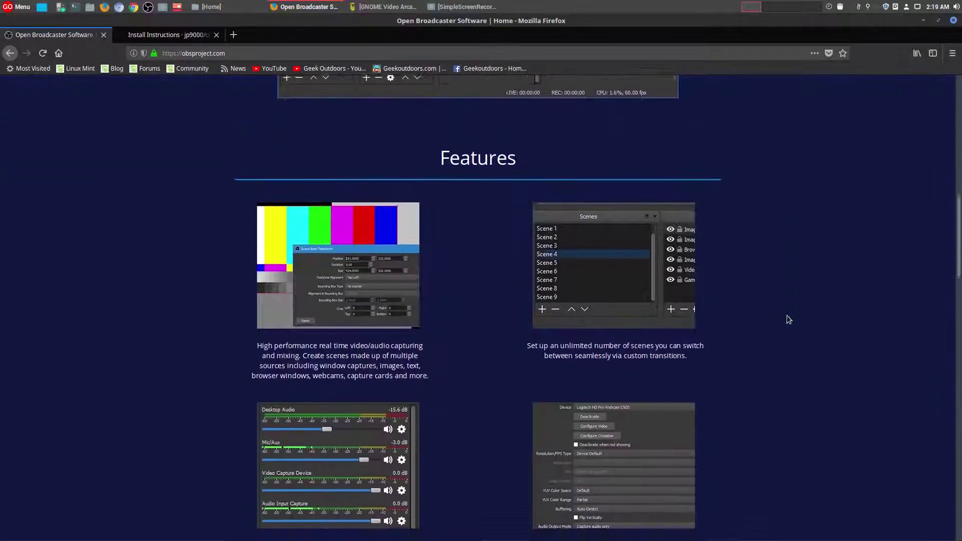
{"action": "scroll", "coordinate": [788, 320], "scroll_direction": "up", "scroll_amount": 10}
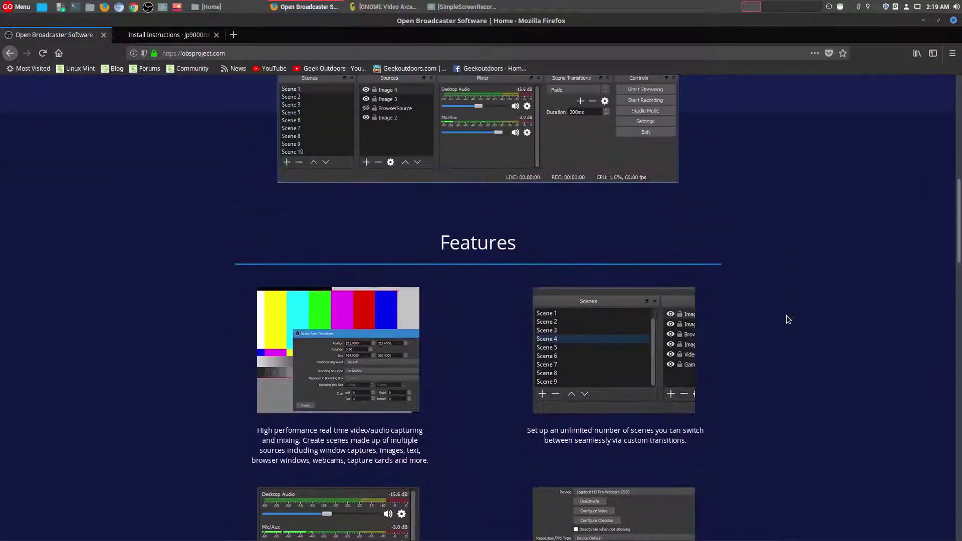
{"action": "scroll", "coordinate": [786, 318], "scroll_direction": "up", "scroll_amount": 12}
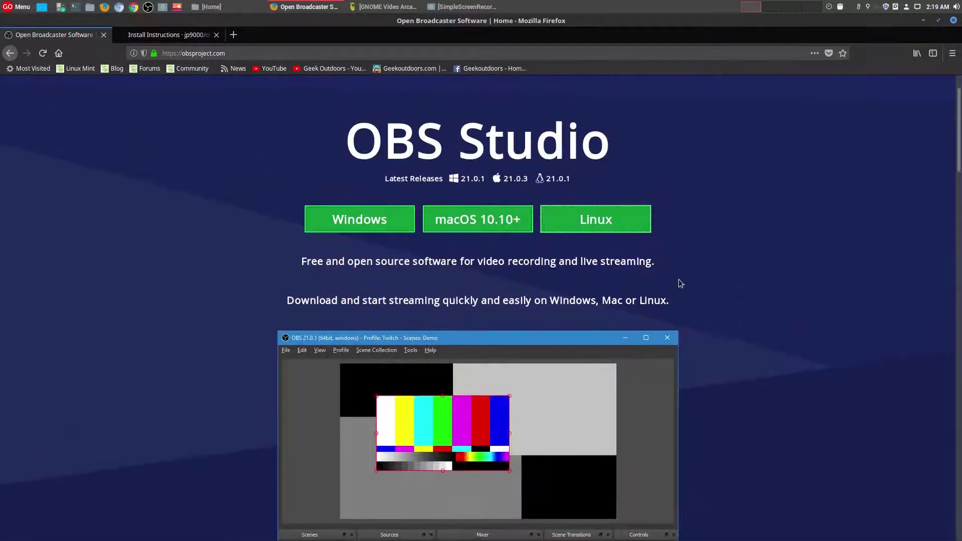
- Highlight the Ubuntu FFmpeg and OBS install commands on the obs-studio wiki, then return to the homepage tab
{"action": "left_click", "coordinate": [178, 38]}
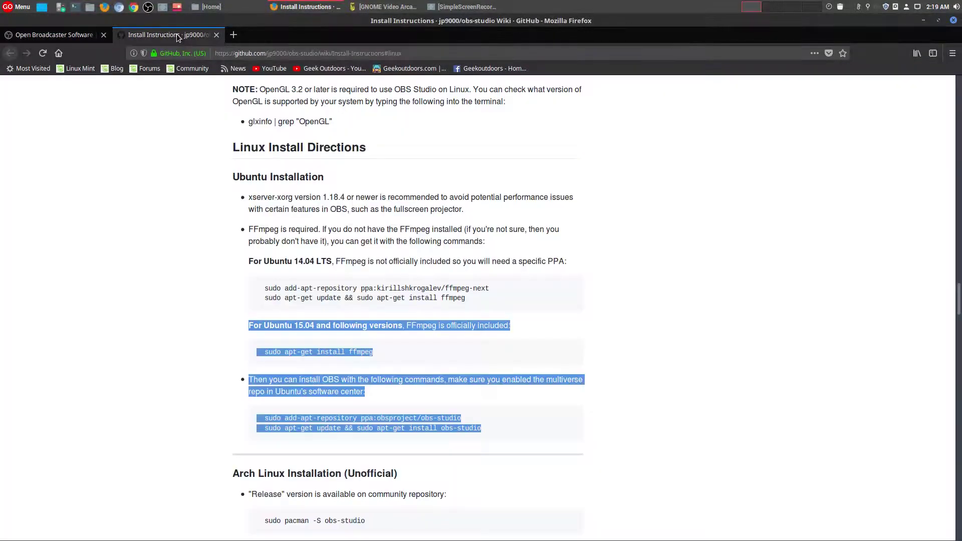
{"action": "left_click", "coordinate": [529, 344]}
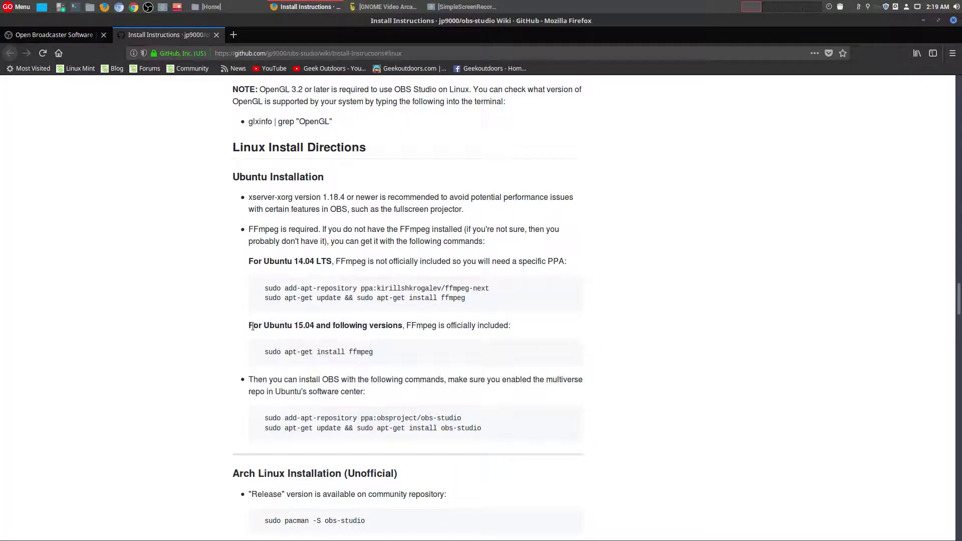
{"action": "left_click_drag", "start_coordinate": [252, 326], "coordinate": [490, 434]}
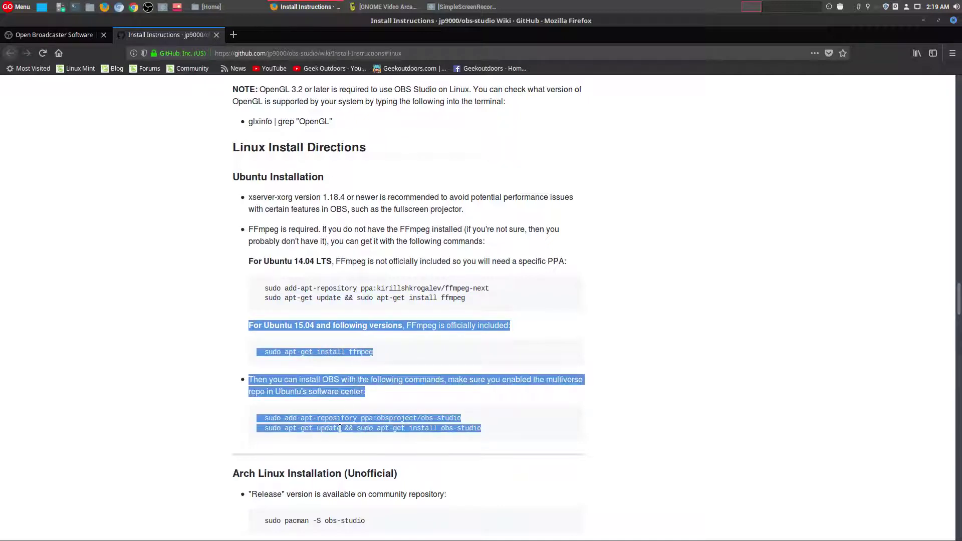
{"action": "left_click", "coordinate": [543, 405]}
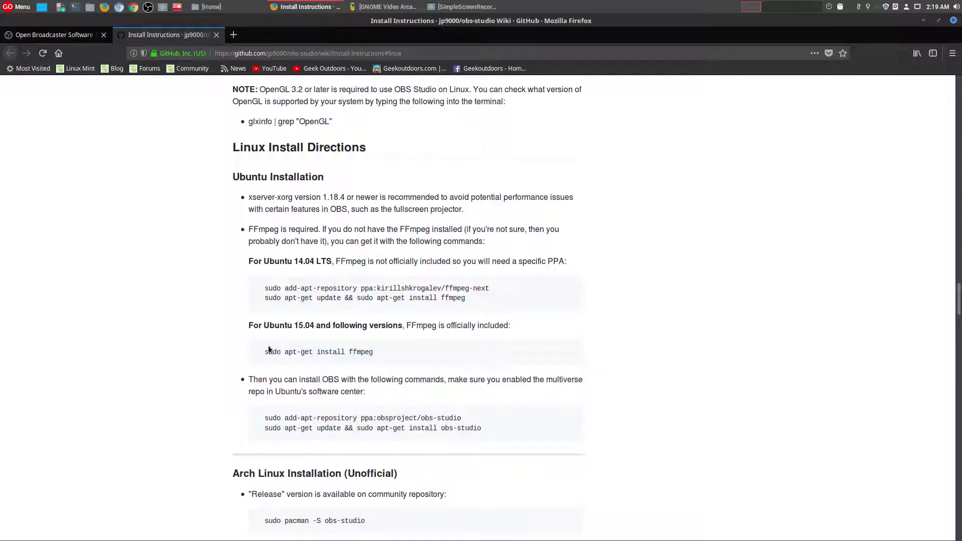
{"action": "left_click", "coordinate": [73, 36]}
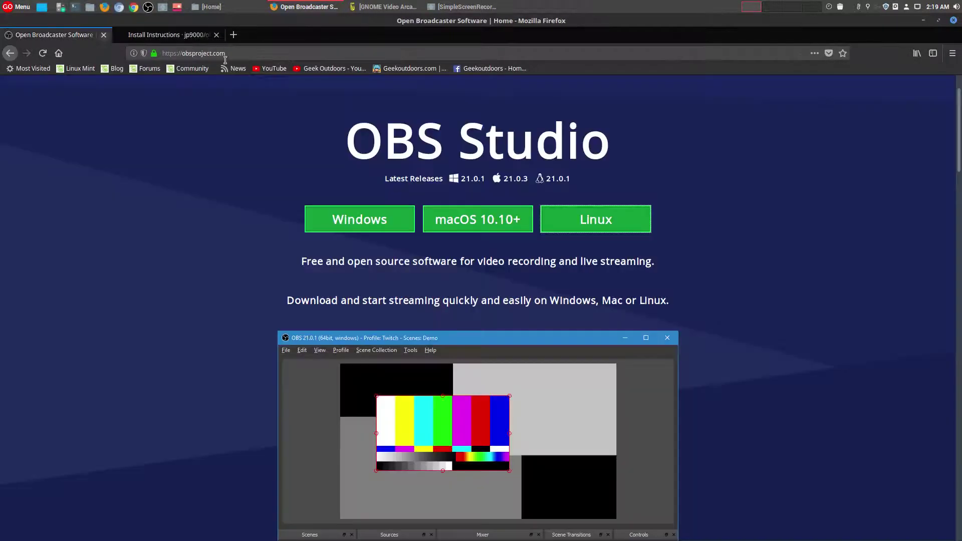
- Minimize Firefox, launch OBS Studio and move its window toward the desktop centre
{"action": "left_click", "coordinate": [923, 21]}
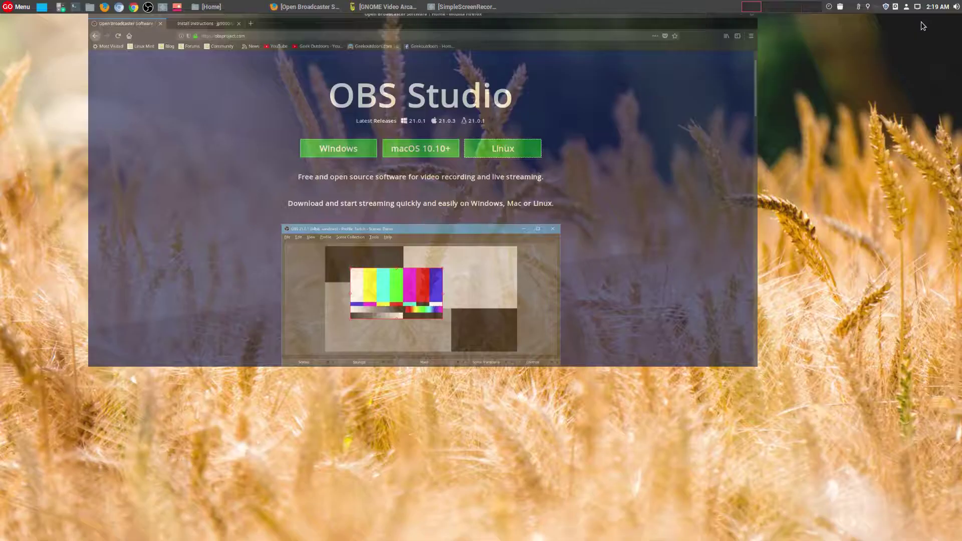
{"action": "left_click", "coordinate": [148, 7]}
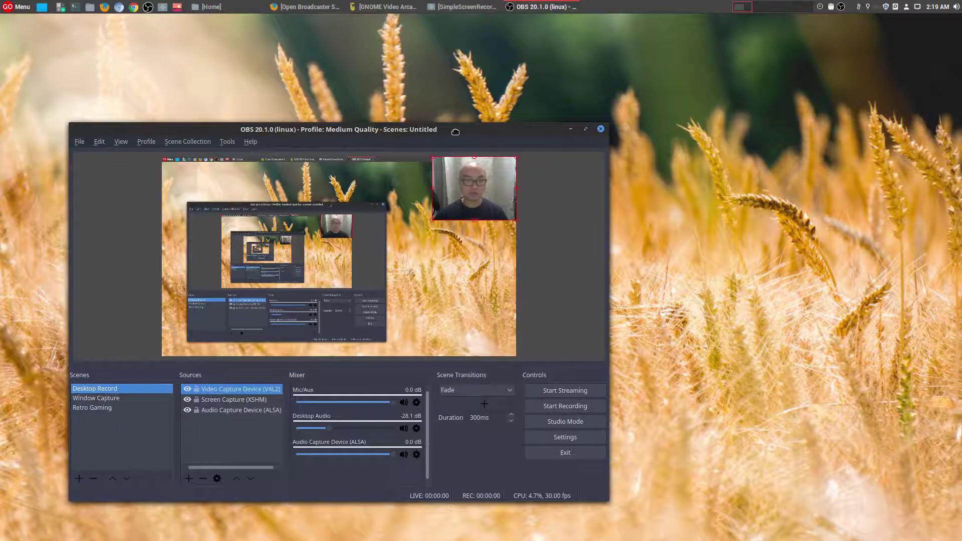
{"action": "left_click_drag", "start_coordinate": [455, 134], "coordinate": [584, 133]}
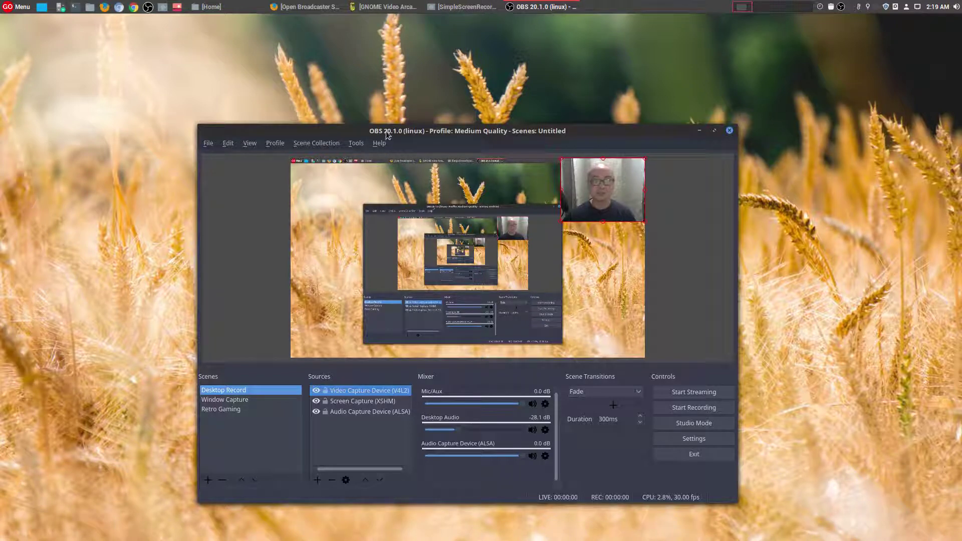
{"action": "left_click_drag", "start_coordinate": [386, 131], "coordinate": [363, 119]}
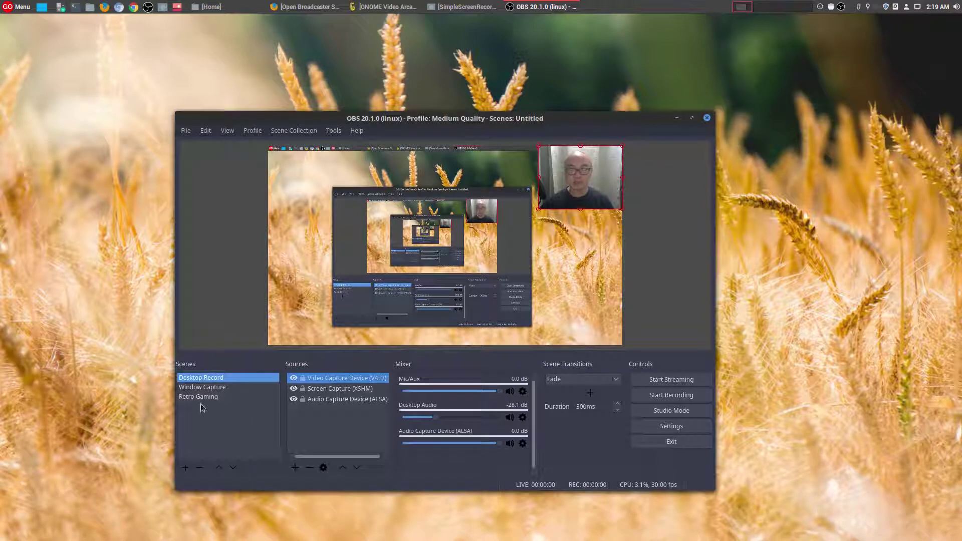
- Cycle through the Window Capture, Retro Gaming and Desktop Record scenes, ending on Retro Gaming
{"action": "left_click", "coordinate": [206, 390]}
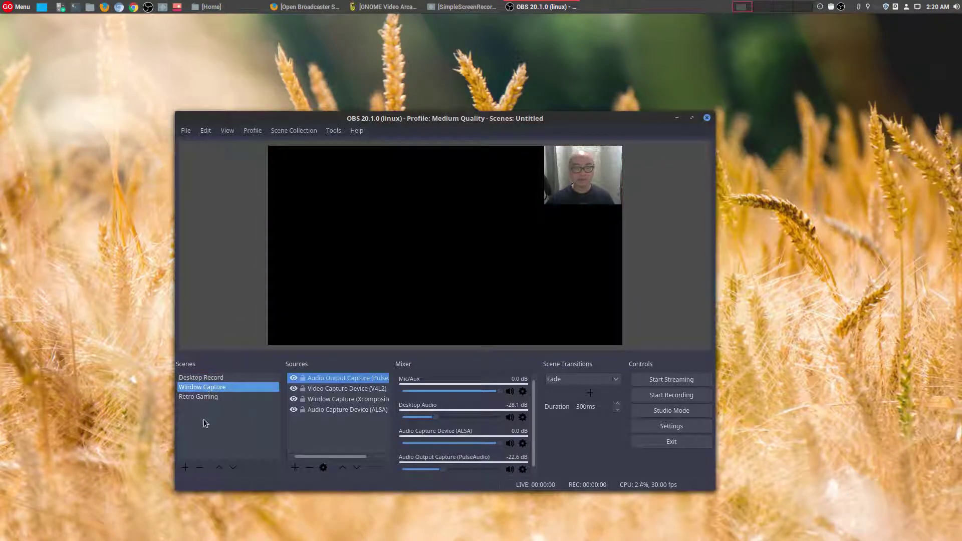
{"action": "left_click", "coordinate": [200, 397]}
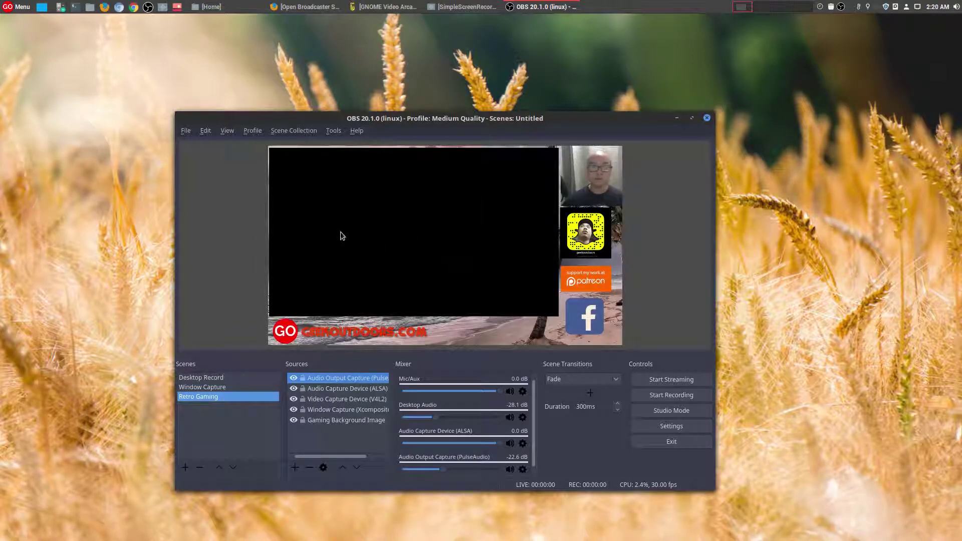
{"action": "left_click", "coordinate": [215, 380]}
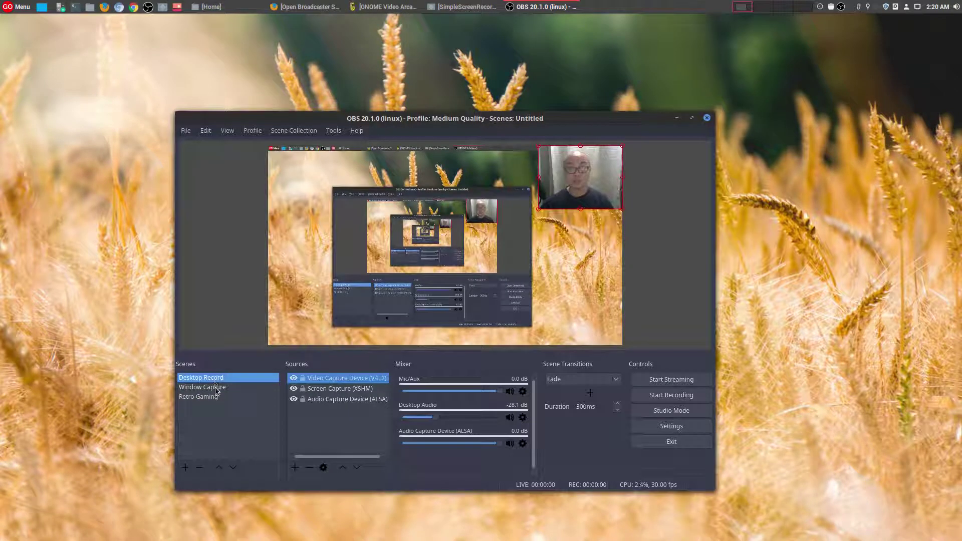
{"action": "left_click", "coordinate": [216, 387]}
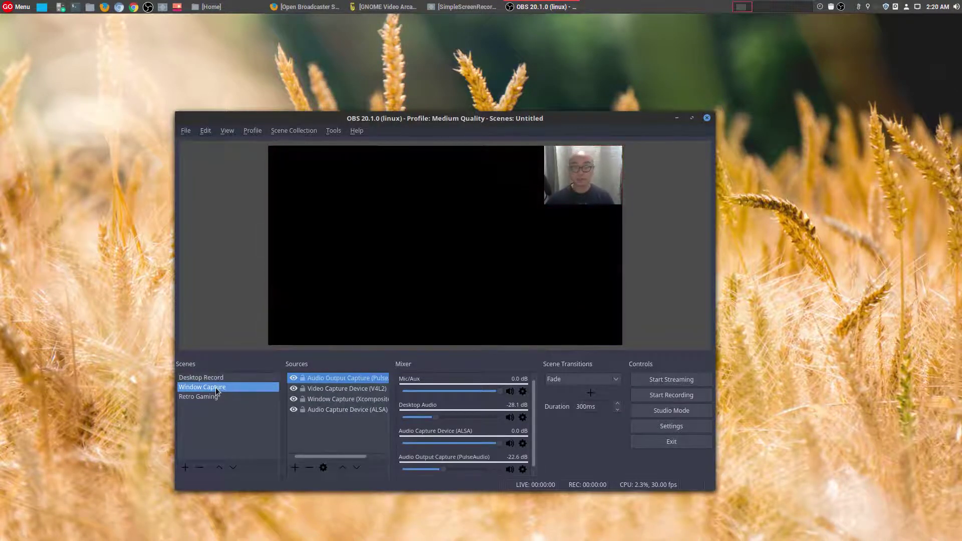
{"action": "left_click", "coordinate": [208, 399]}
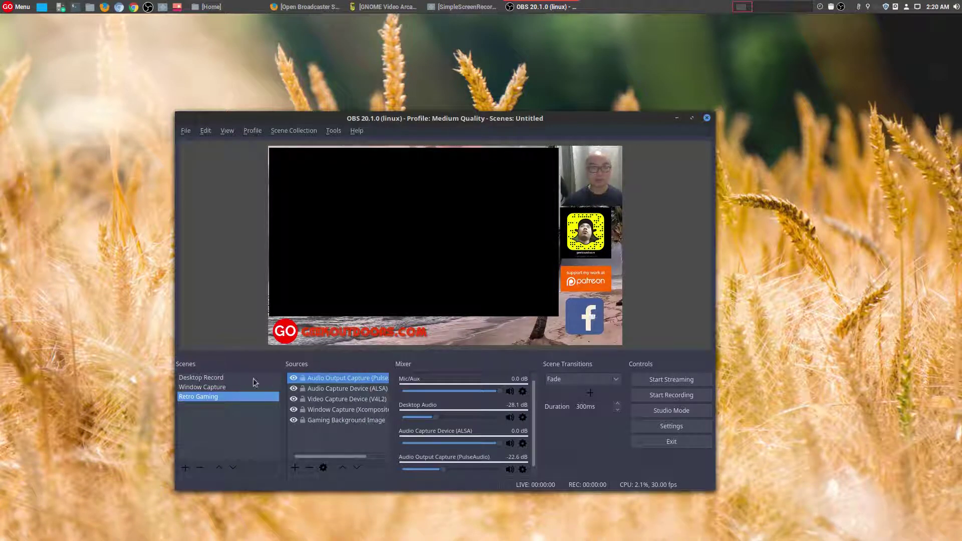
{"action": "left_click", "coordinate": [211, 379]}
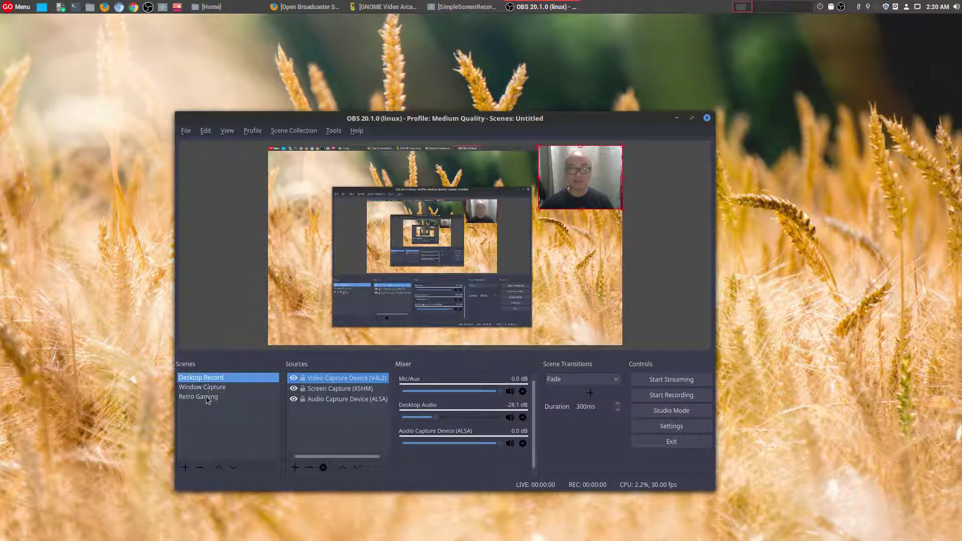
{"action": "left_click", "coordinate": [200, 398]}
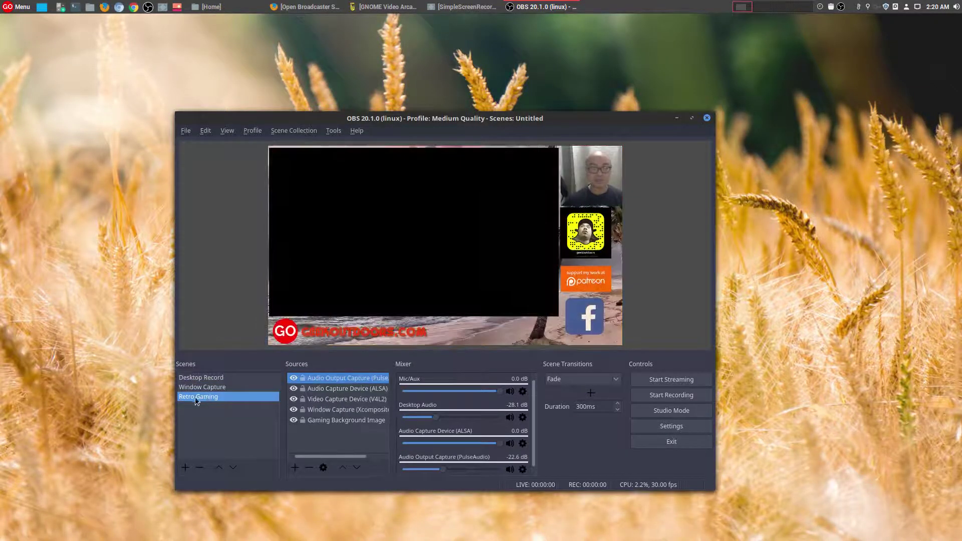
- Create Scene 2 with its default name and add the existing Screen Capture (XSHM) source
{"action": "left_click", "coordinate": [184, 468]}
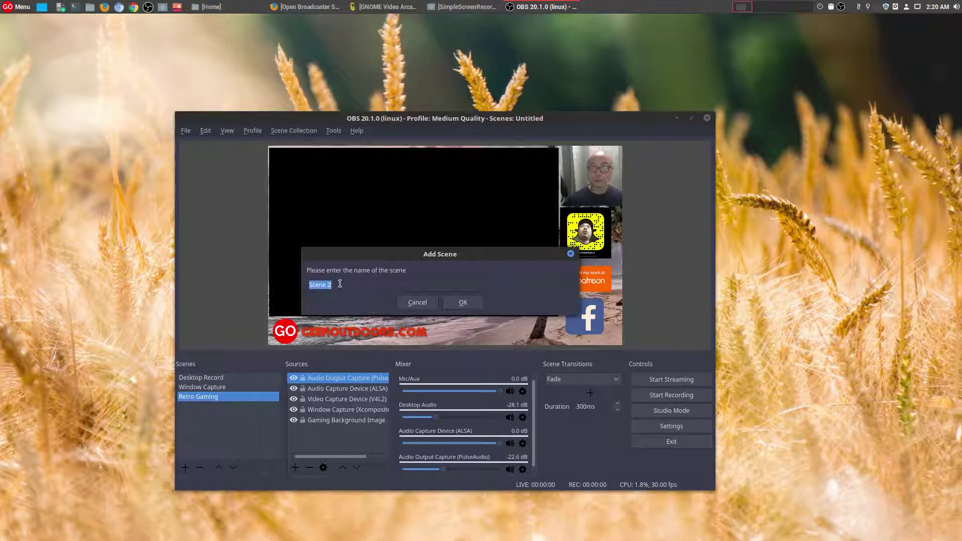
{"action": "left_click", "coordinate": [463, 302]}
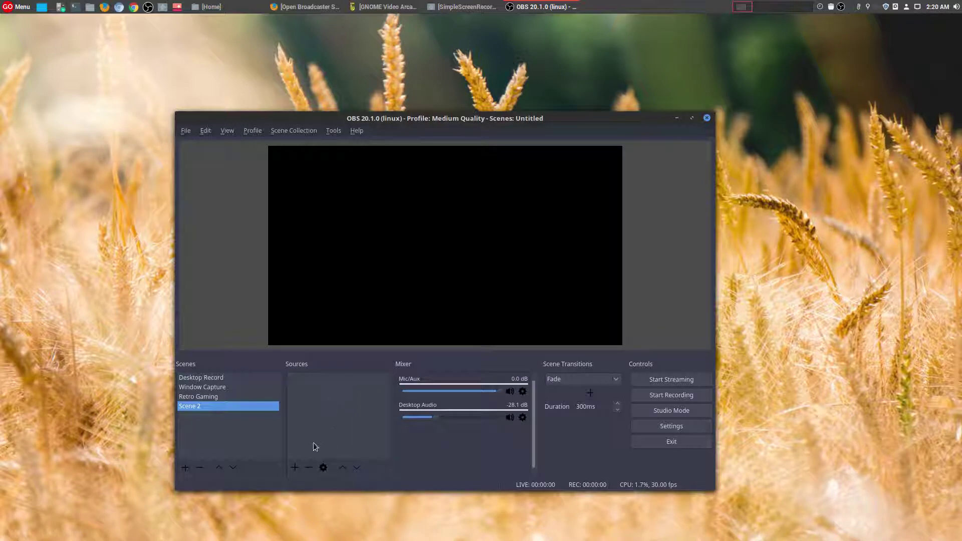
{"action": "left_click", "coordinate": [296, 470]}
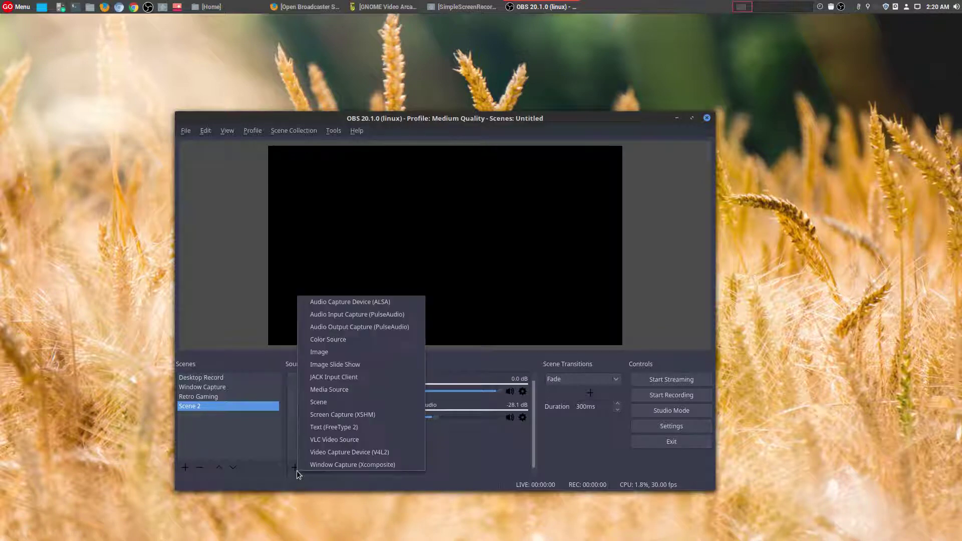
{"action": "left_click", "coordinate": [351, 415]}
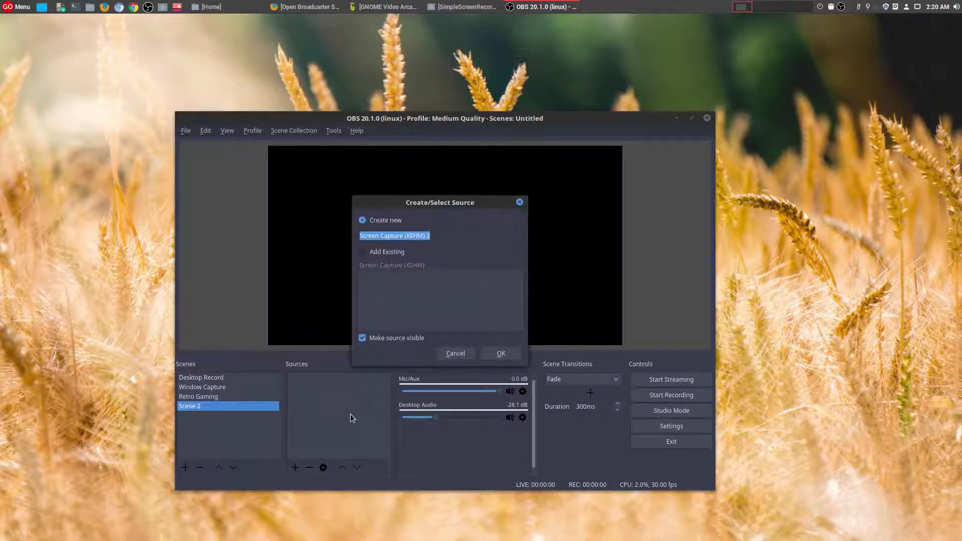
{"action": "left_click", "coordinate": [384, 254]}
{"action": "left_click", "coordinate": [390, 266]}
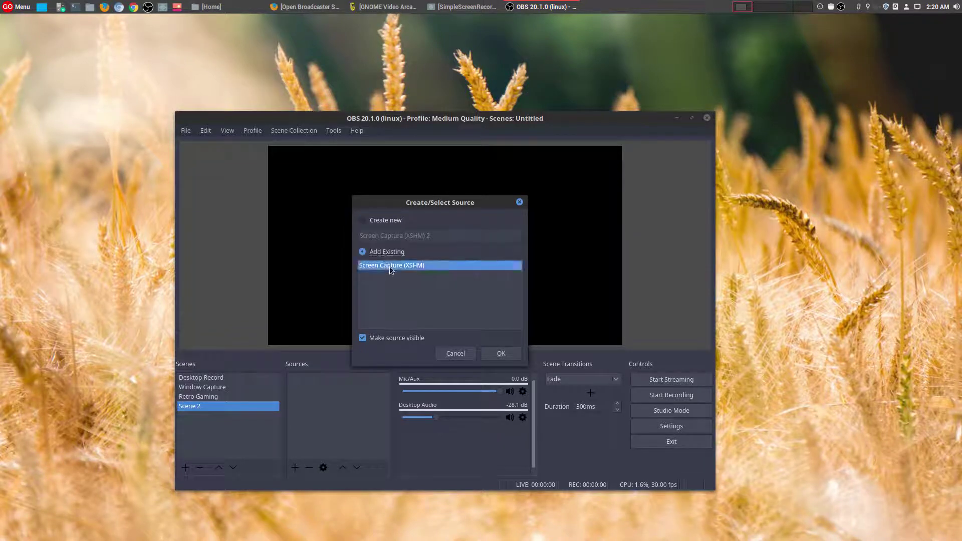
{"action": "left_click", "coordinate": [506, 355]}
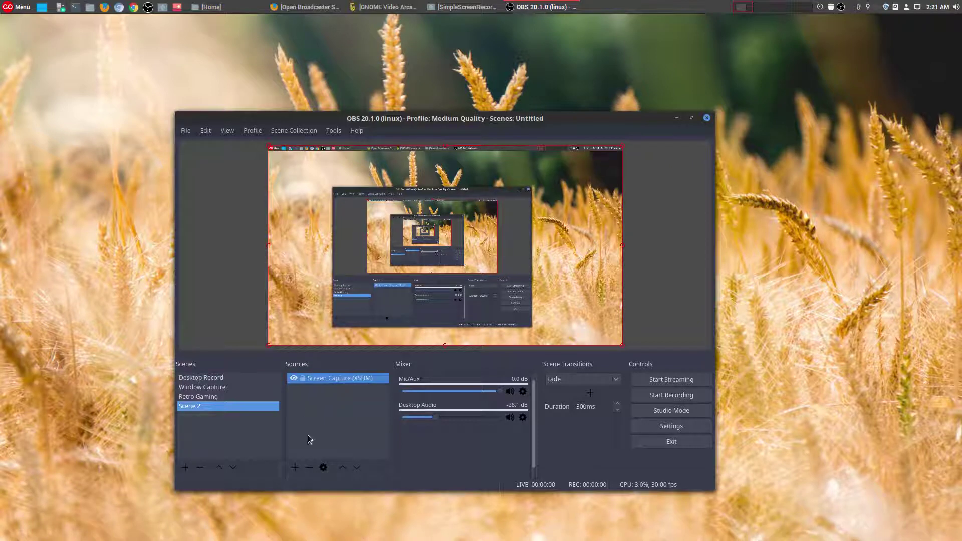
- Add the existing Video Capture Device (V4L2) to Scene 2, shrunk into the canvas's top-right corner
{"action": "left_click", "coordinate": [297, 471]}
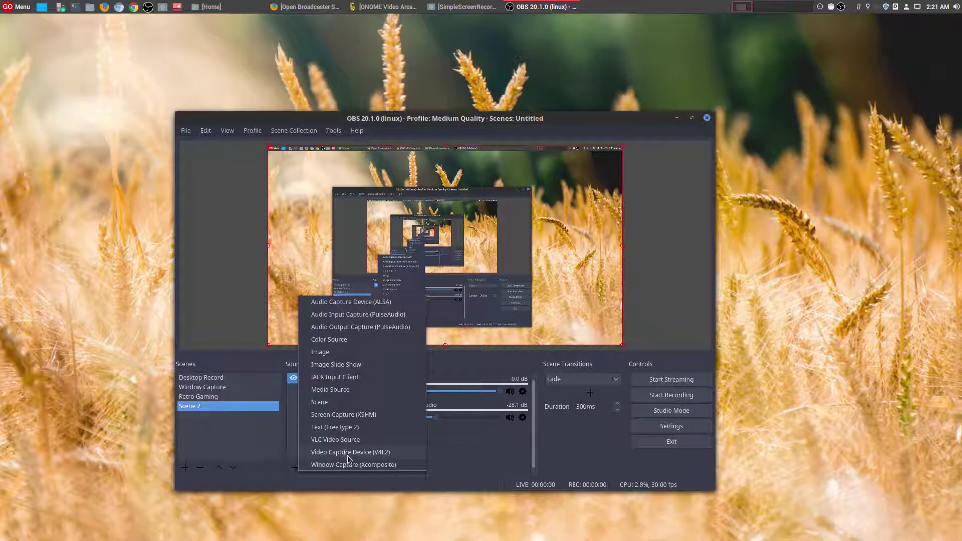
{"action": "left_click", "coordinate": [368, 454]}
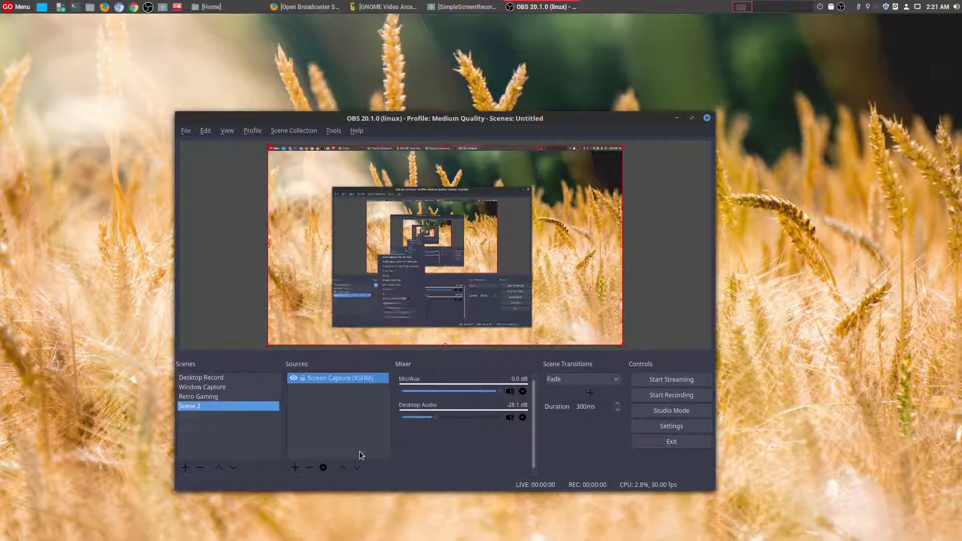
{"action": "left_click", "coordinate": [365, 253]}
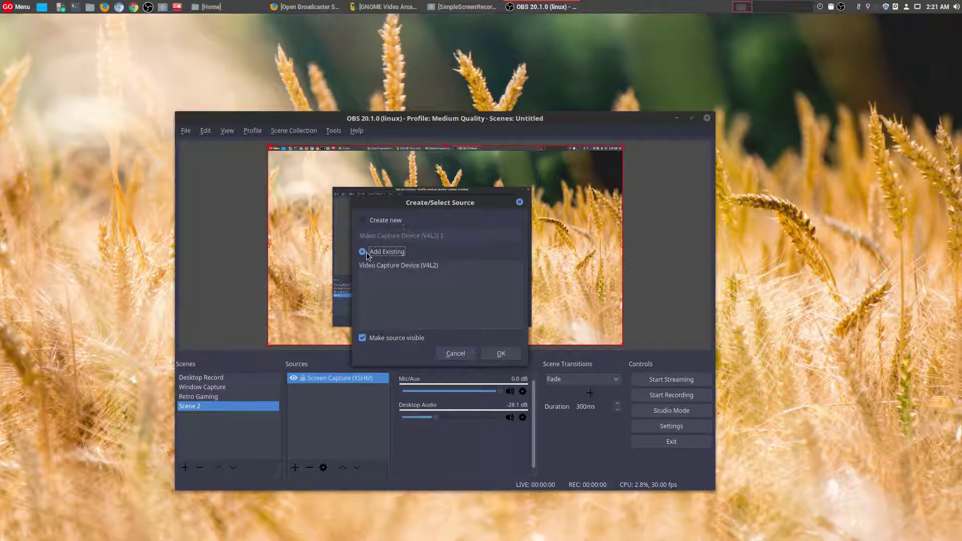
{"action": "left_click", "coordinate": [416, 268]}
{"action": "left_click", "coordinate": [501, 354]}
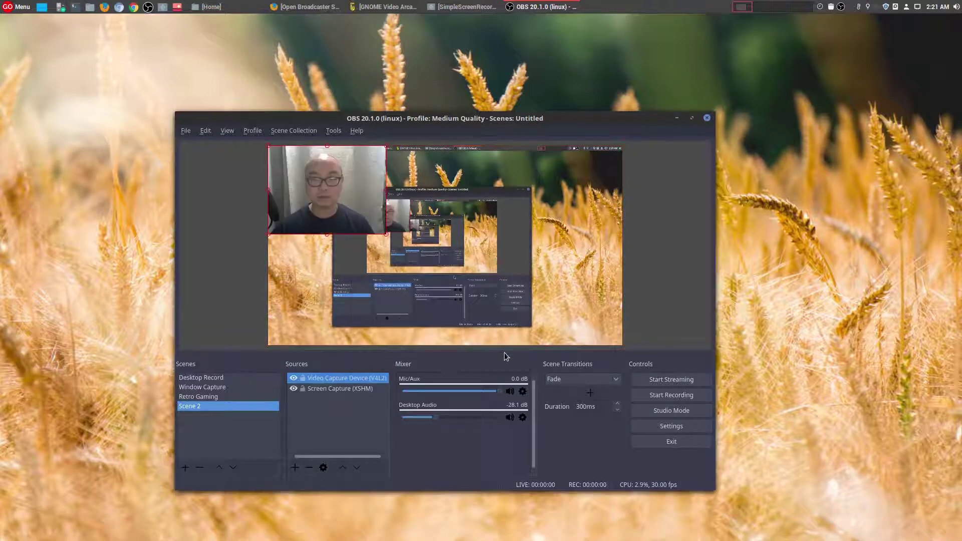
{"action": "left_click_drag", "start_coordinate": [334, 193], "coordinate": [567, 192]}
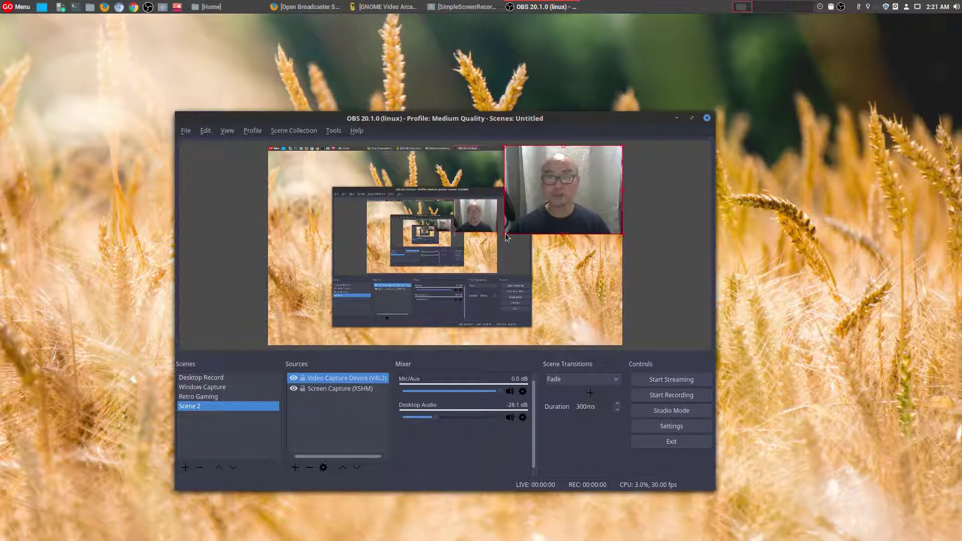
{"action": "left_click_drag", "start_coordinate": [504, 232], "coordinate": [545, 207]}
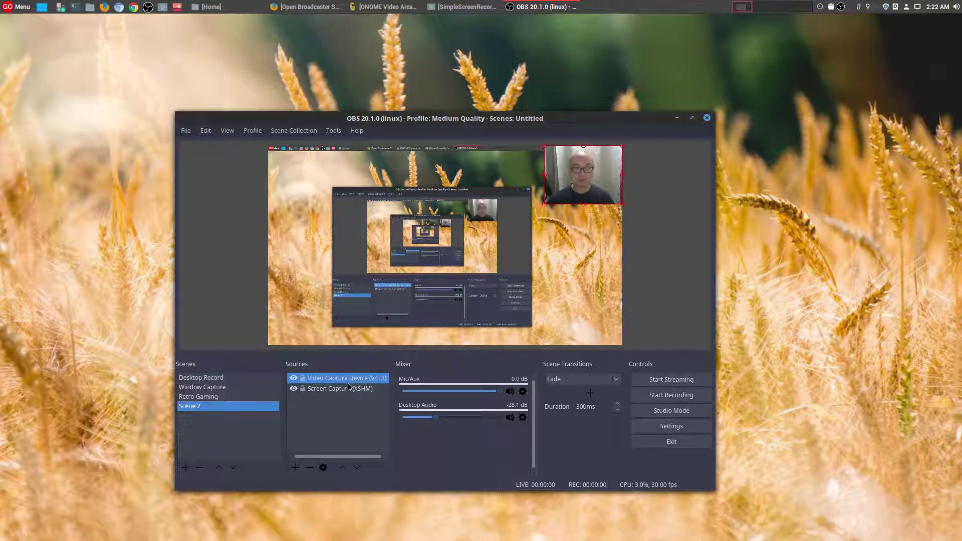
- Move the webcam below the screen capture, then back above it in the Sources list
{"action": "left_click", "coordinate": [354, 467]}
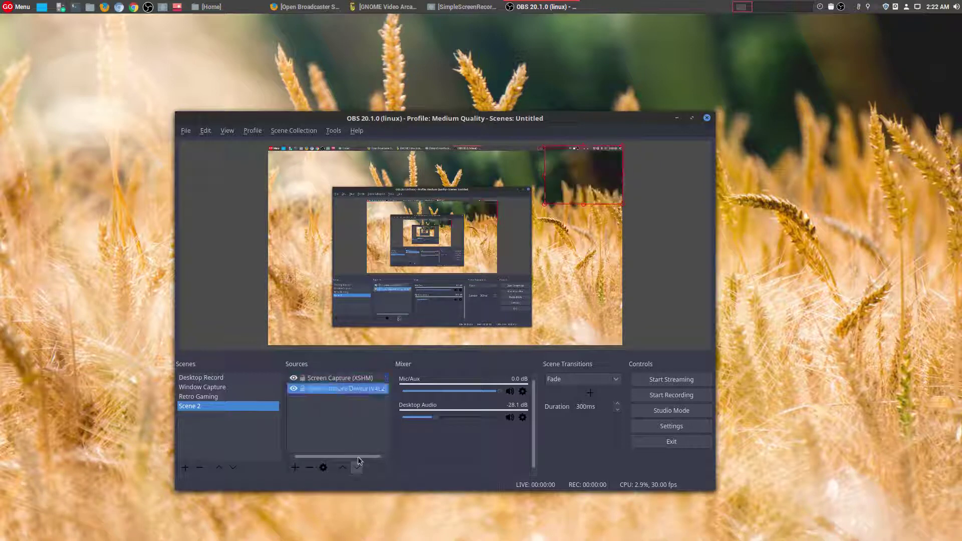
{"action": "left_click", "coordinate": [635, 275]}
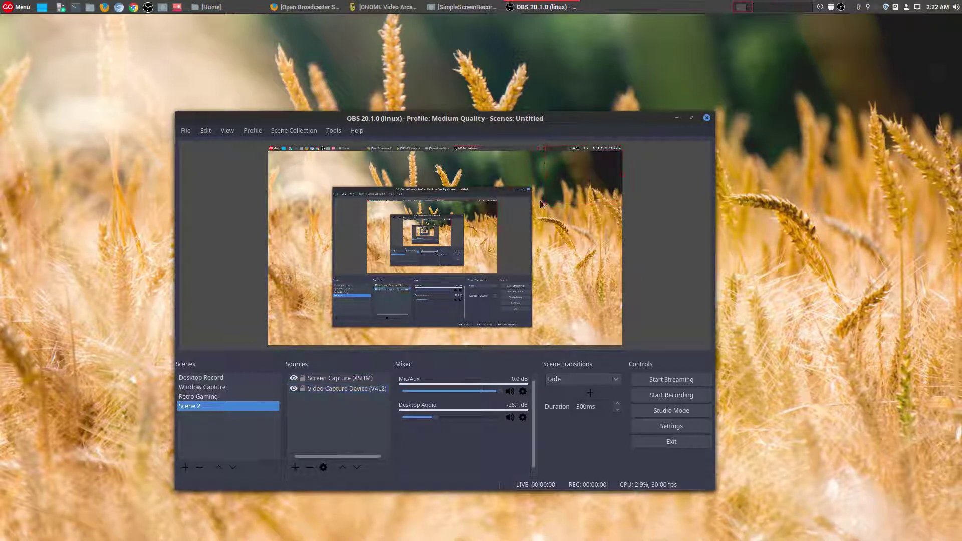
{"action": "left_click", "coordinate": [339, 388]}
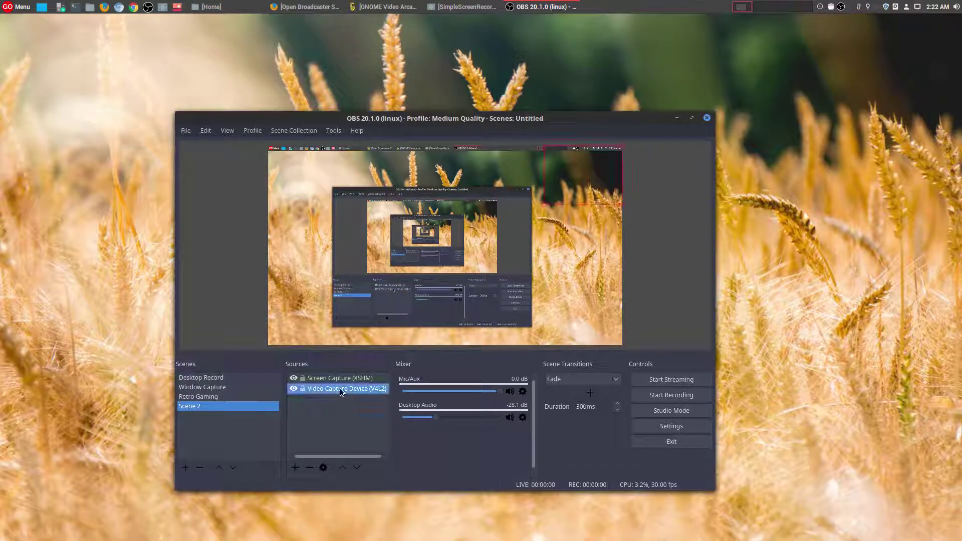
{"action": "left_click", "coordinate": [342, 466]}
{"action": "left_click", "coordinate": [359, 441]}
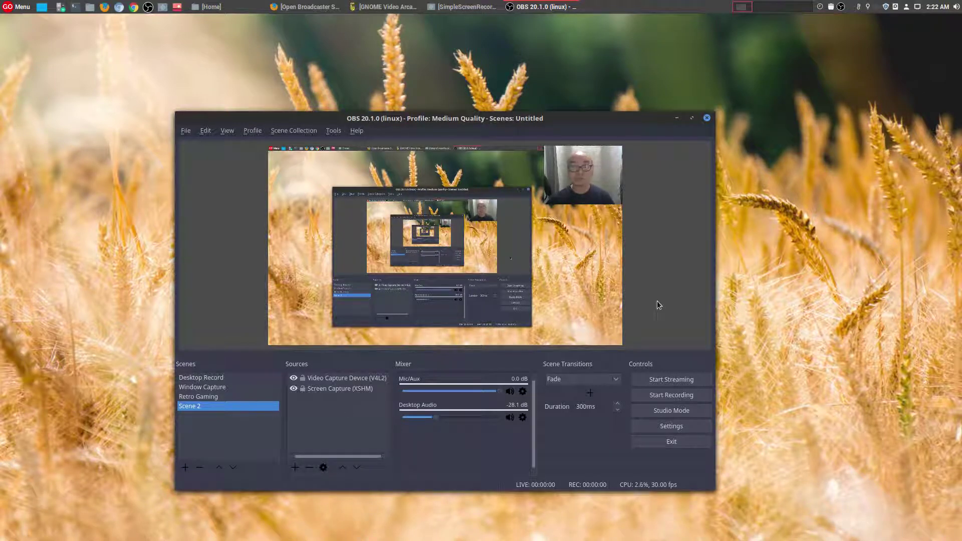
- Choose the existing Window Capture (Xcomposite) source to add to Scene 2
{"action": "left_click", "coordinate": [296, 468]}
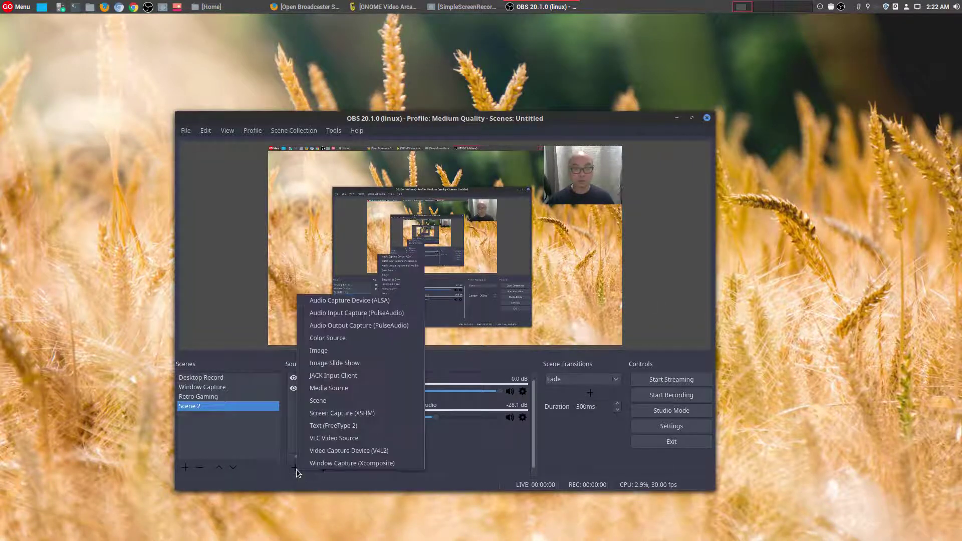
{"action": "left_click", "coordinate": [335, 463]}
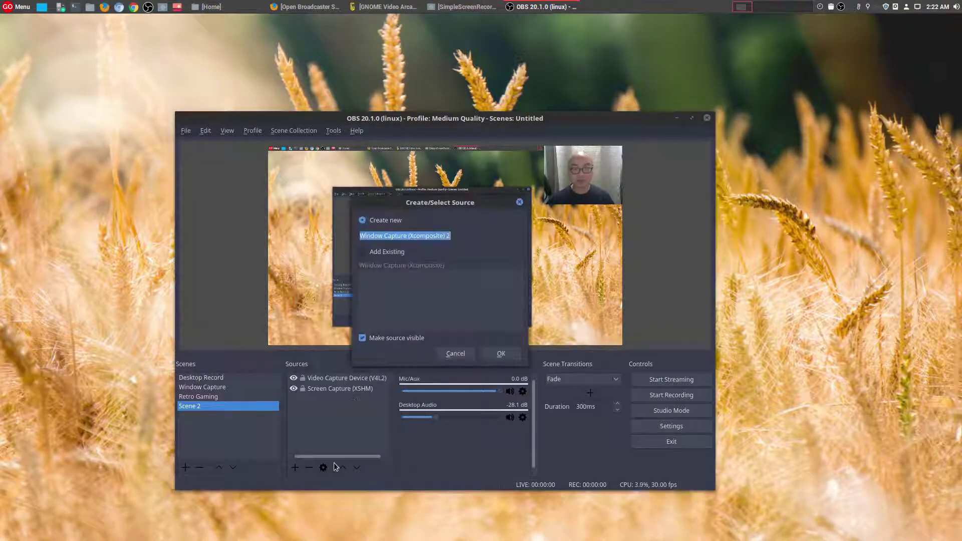
{"action": "left_click", "coordinate": [383, 253]}
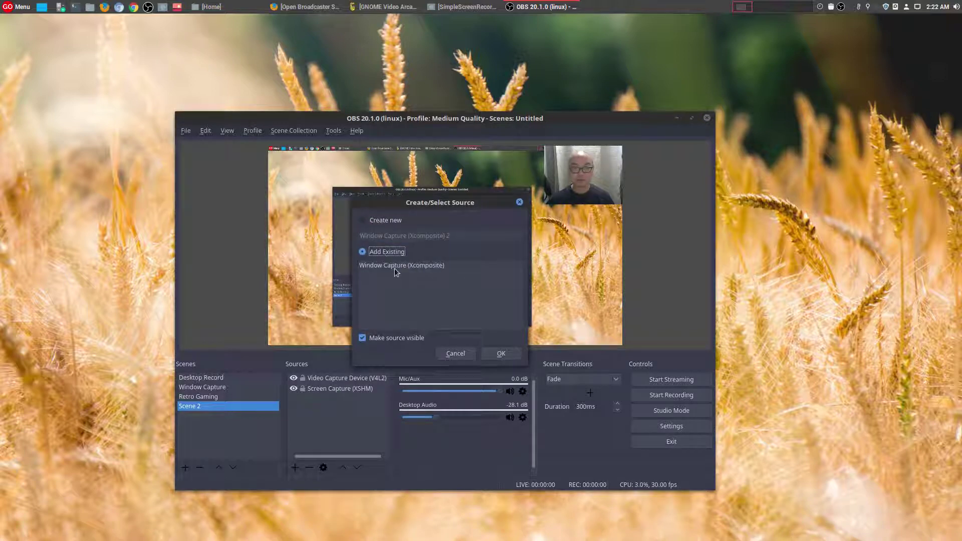
{"action": "left_click", "coordinate": [395, 266]}
- Add the Window Capture to Scene 2 and set it to capture the Firefox OBS homepage window
{"action": "left_click", "coordinate": [501, 355]}
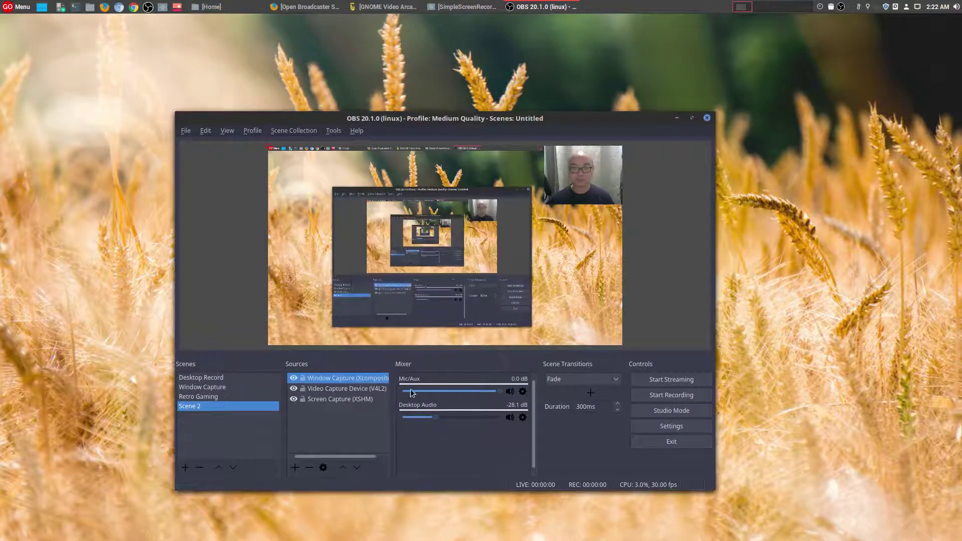
{"action": "right_click", "coordinate": [335, 380]}
{"action": "left_click", "coordinate": [378, 370]}
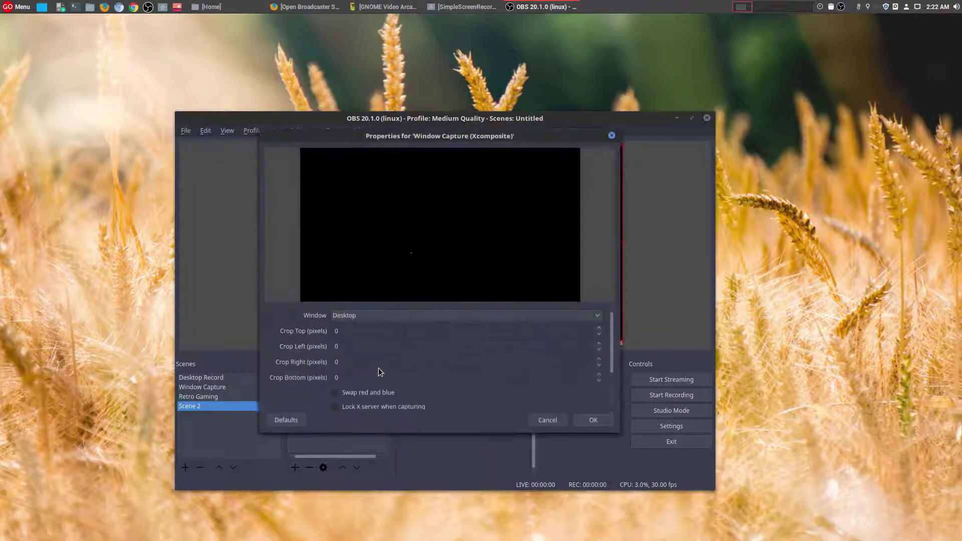
{"action": "left_click", "coordinate": [597, 315]}
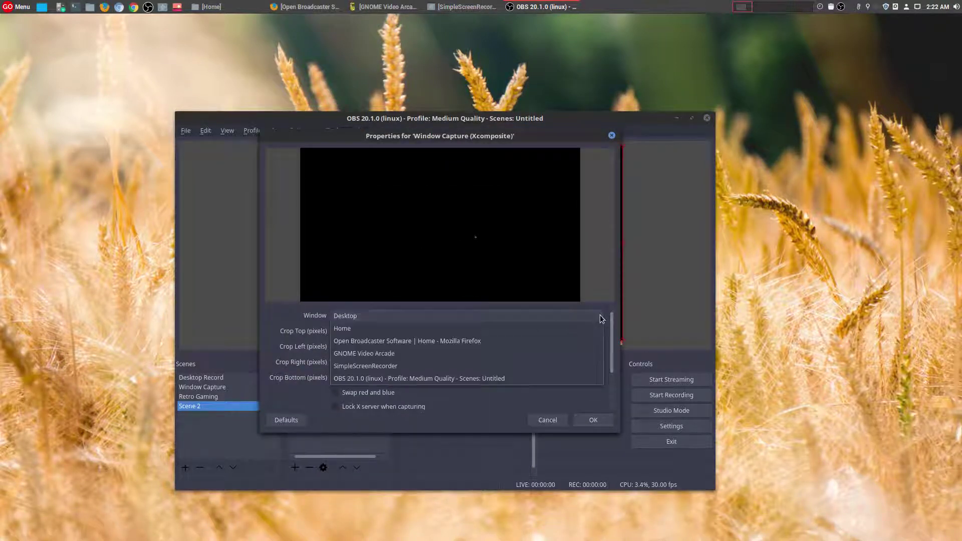
{"action": "left_click", "coordinate": [384, 341]}
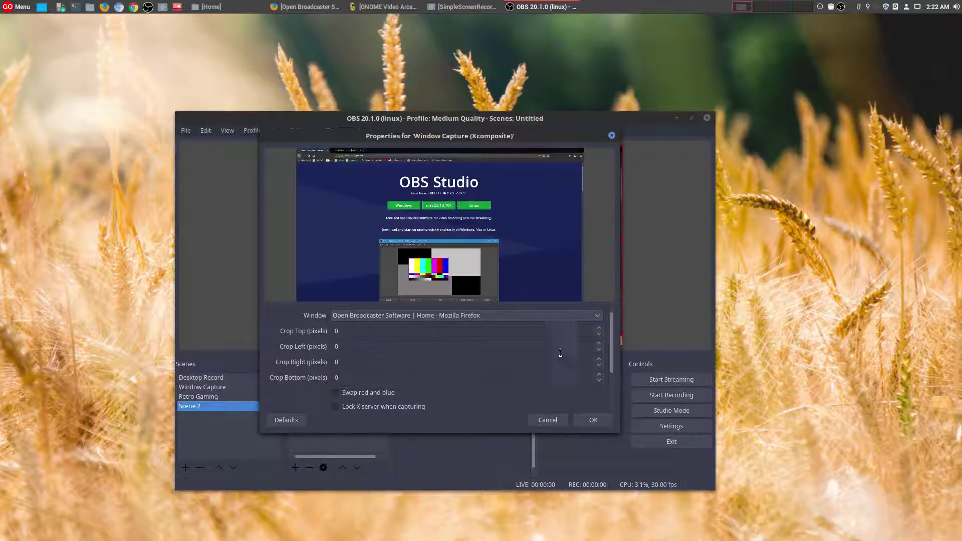
{"action": "left_click", "coordinate": [594, 421]}
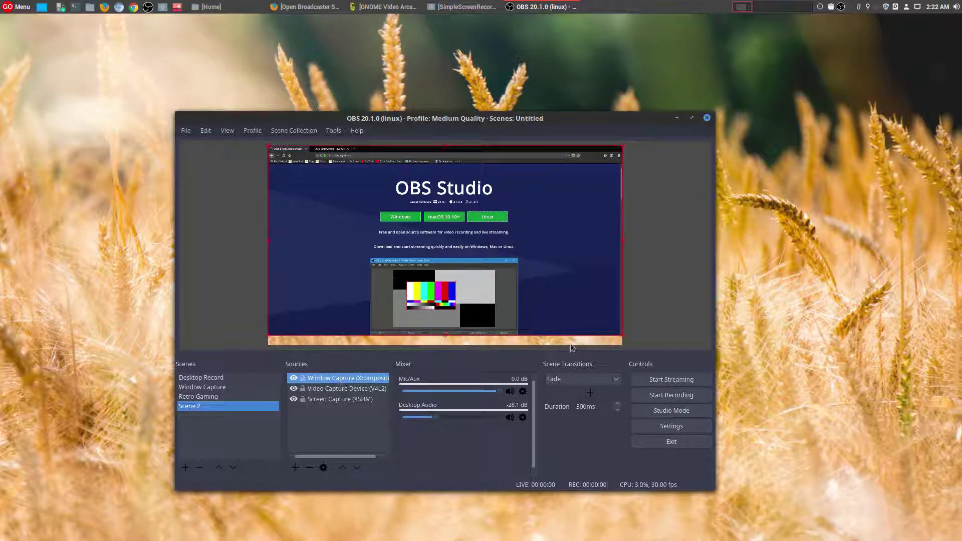
{"action": "left_click", "coordinate": [636, 331]}
- Fit the captured Firefox window to the entire canvas with Transform > Fit to screen
{"action": "left_click", "coordinate": [577, 313]}
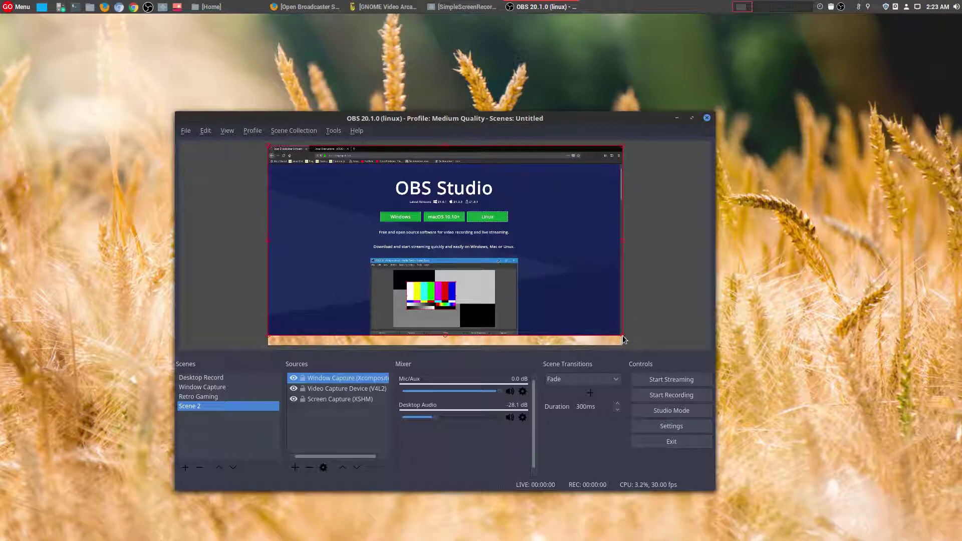
{"action": "right_click", "coordinate": [533, 223]}
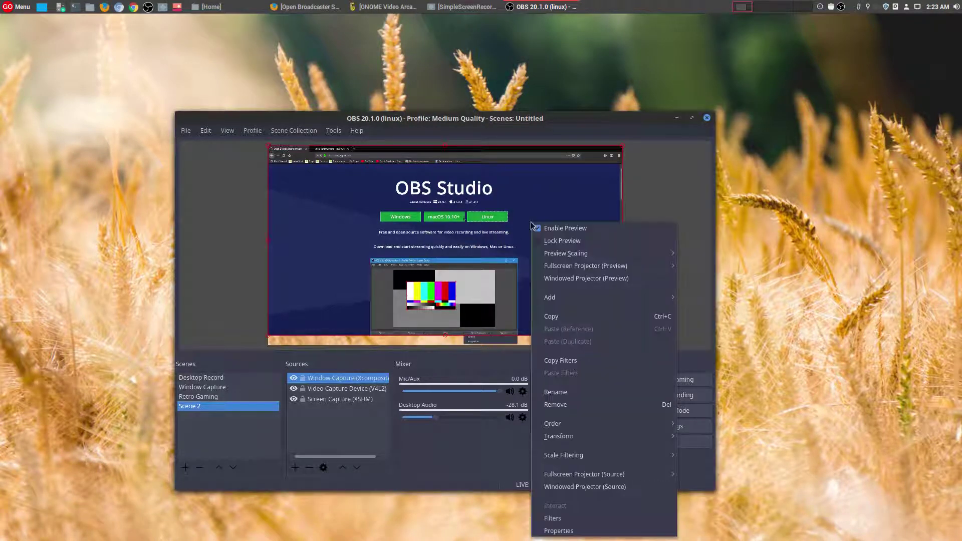
{"action": "mouse_move", "coordinate": [604, 441]}
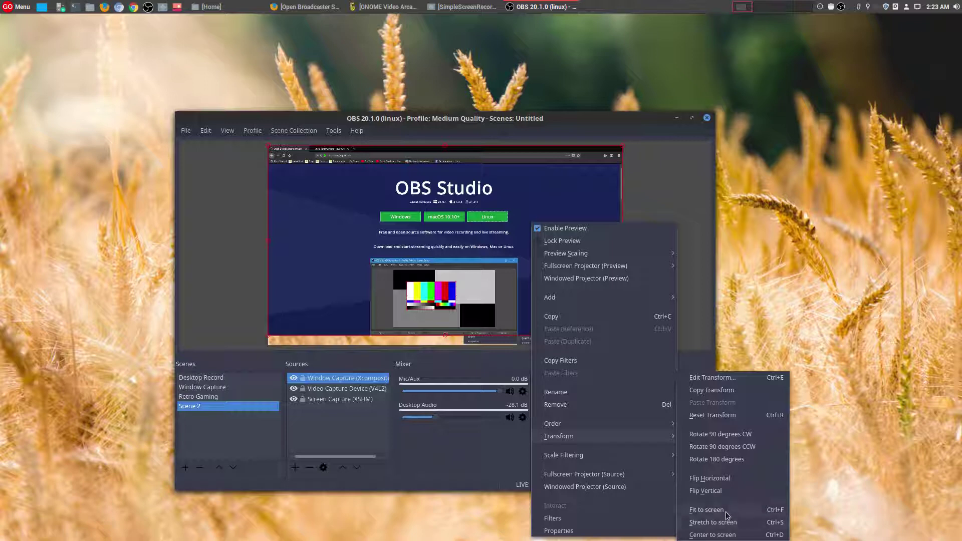
{"action": "left_click", "coordinate": [712, 522]}
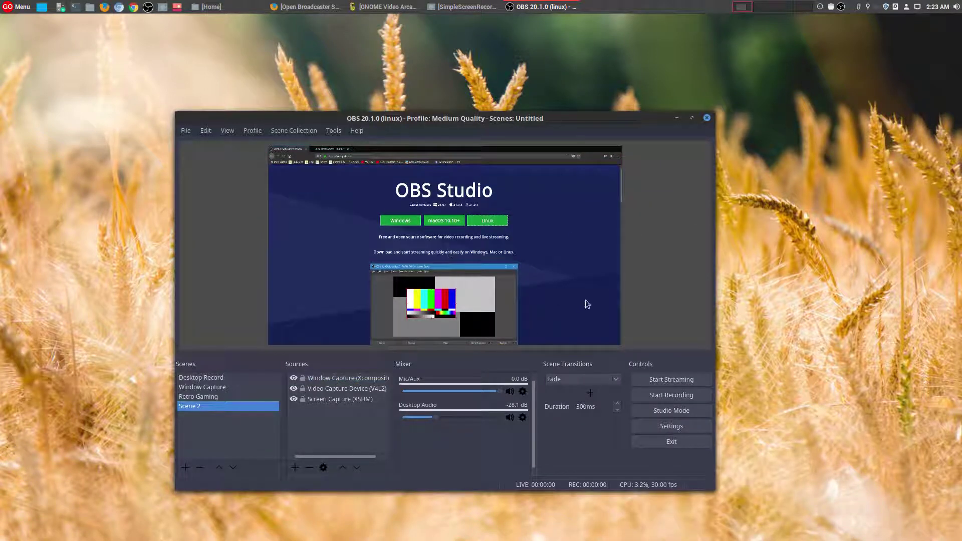
- Move the Window Capture below the Video Capture Device so the webcam overlays it
{"action": "left_click", "coordinate": [351, 379]}
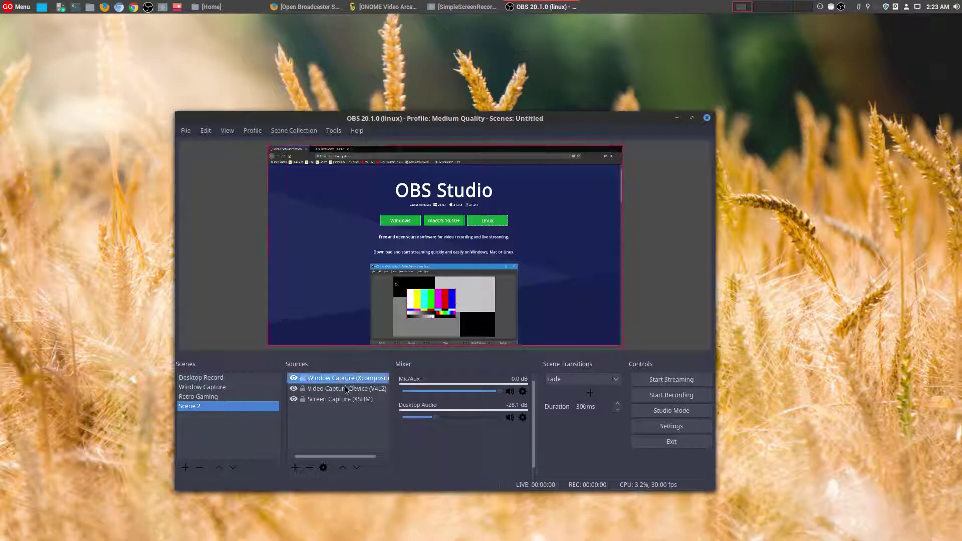
{"action": "left_click", "coordinate": [356, 469]}
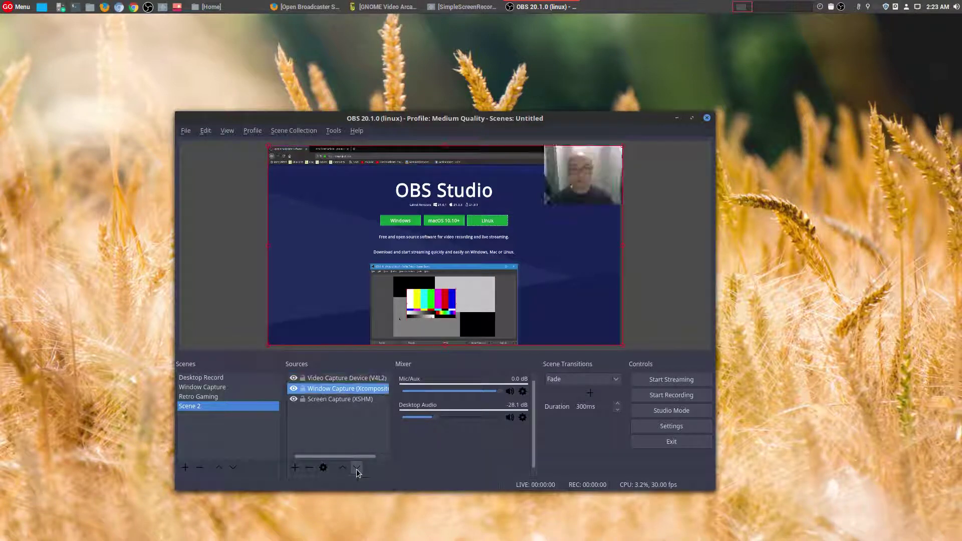
{"action": "left_click", "coordinate": [675, 216]}
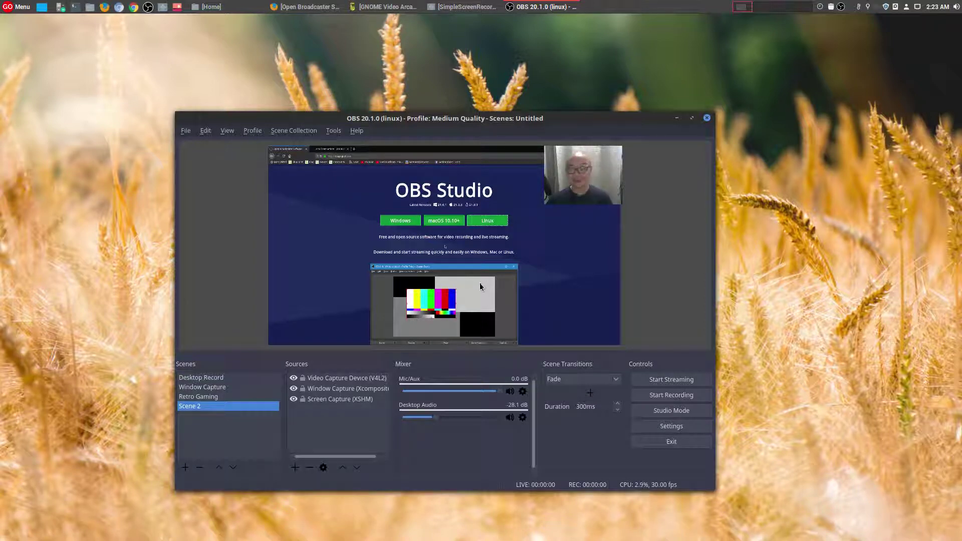
{"action": "left_click", "coordinate": [349, 389]}
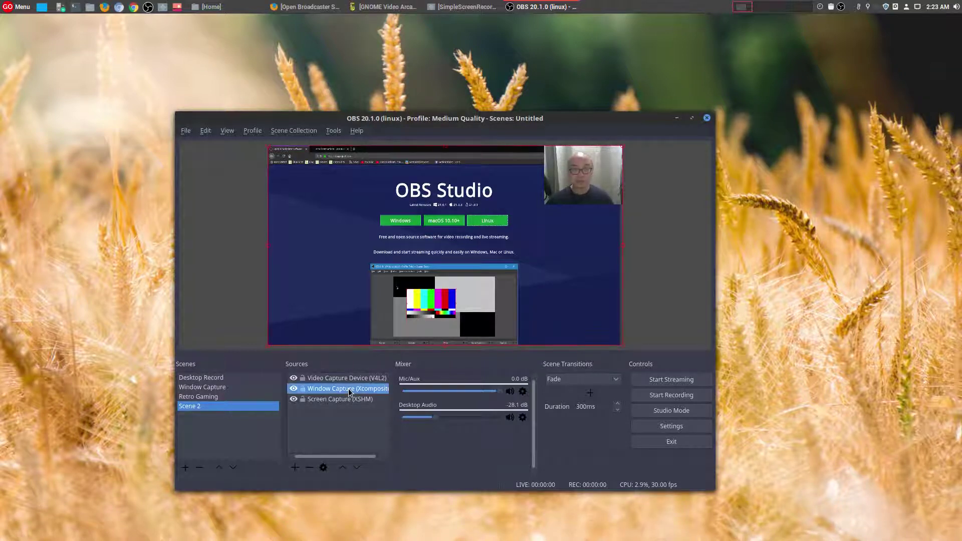
{"action": "left_click", "coordinate": [323, 467]}
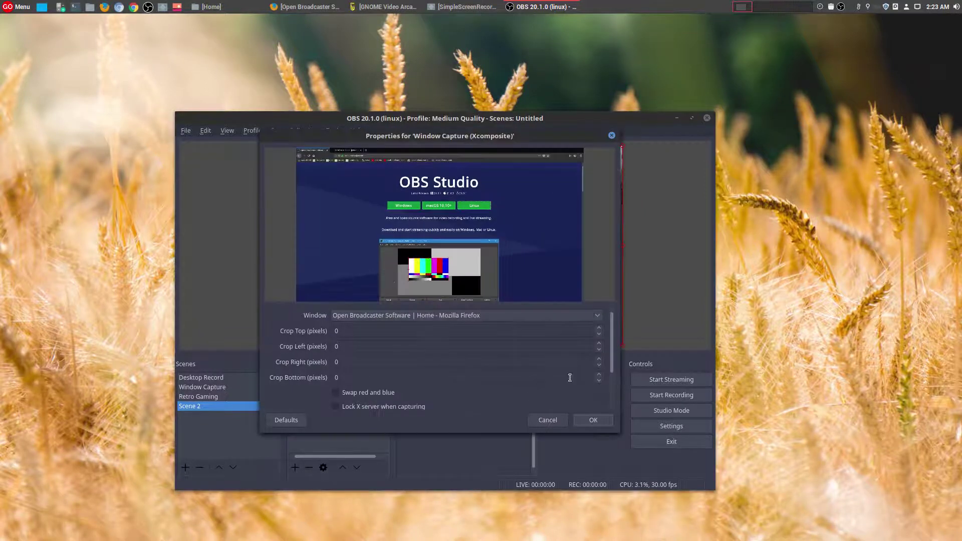
{"action": "left_click_drag", "start_coordinate": [613, 334], "coordinate": [610, 398]}
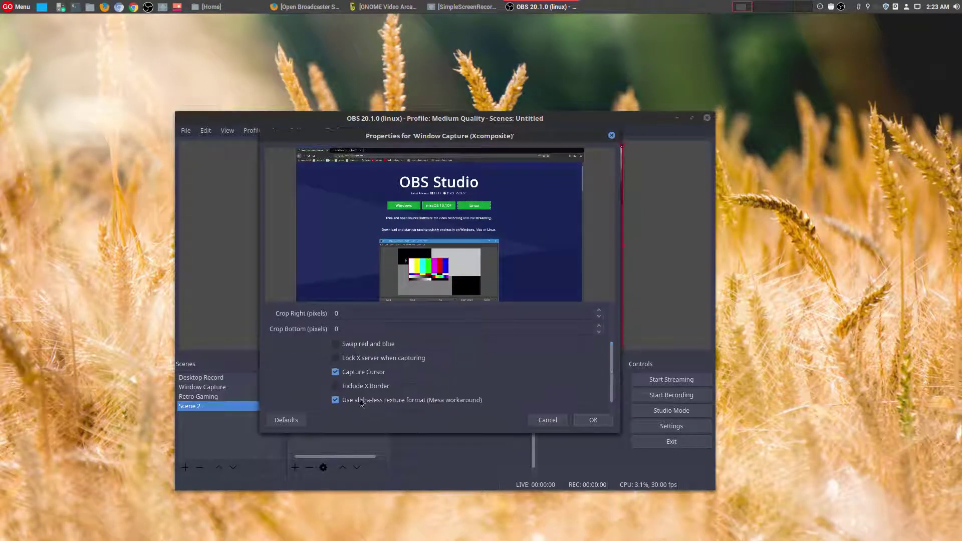
{"action": "left_click", "coordinate": [335, 400]}
{"action": "left_click", "coordinate": [593, 419]}
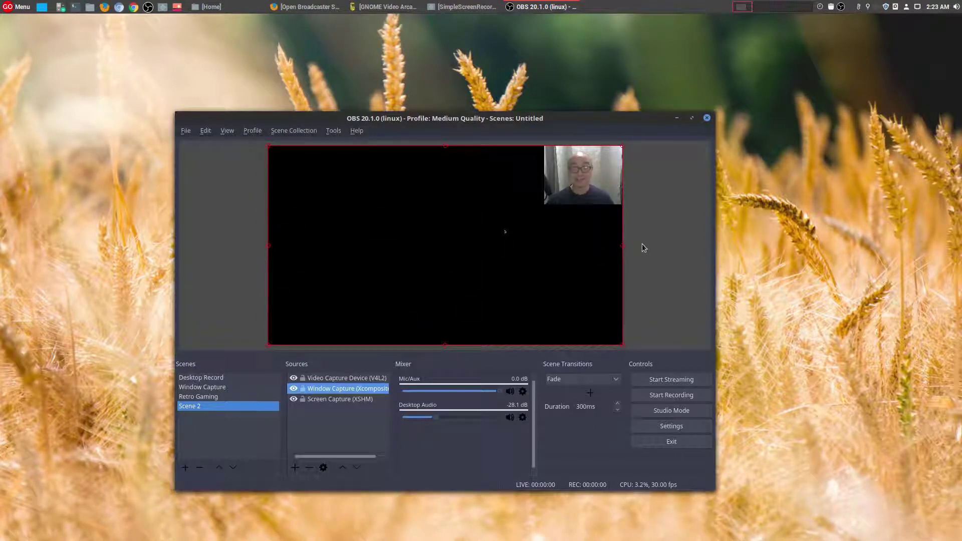
{"action": "right_click", "coordinate": [339, 393]}
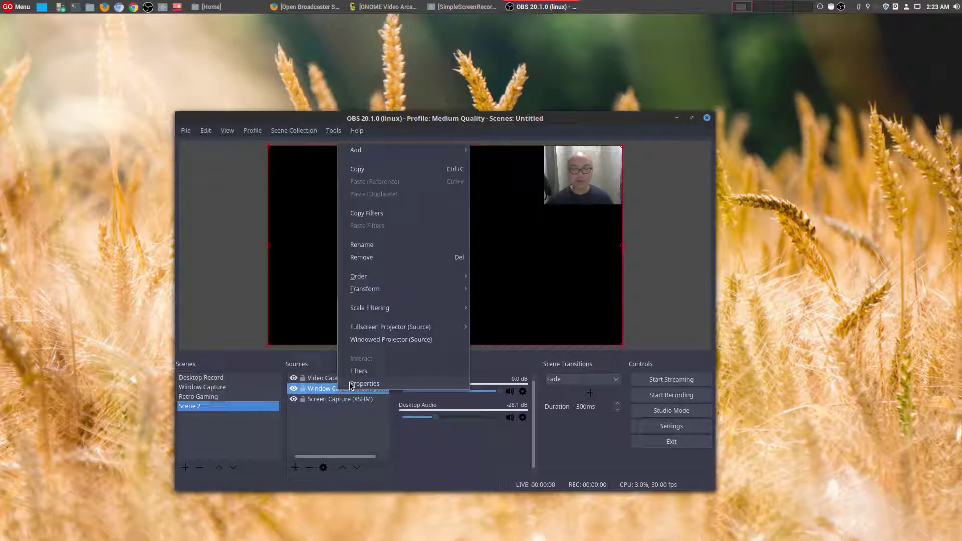
{"action": "left_click", "coordinate": [350, 384]}
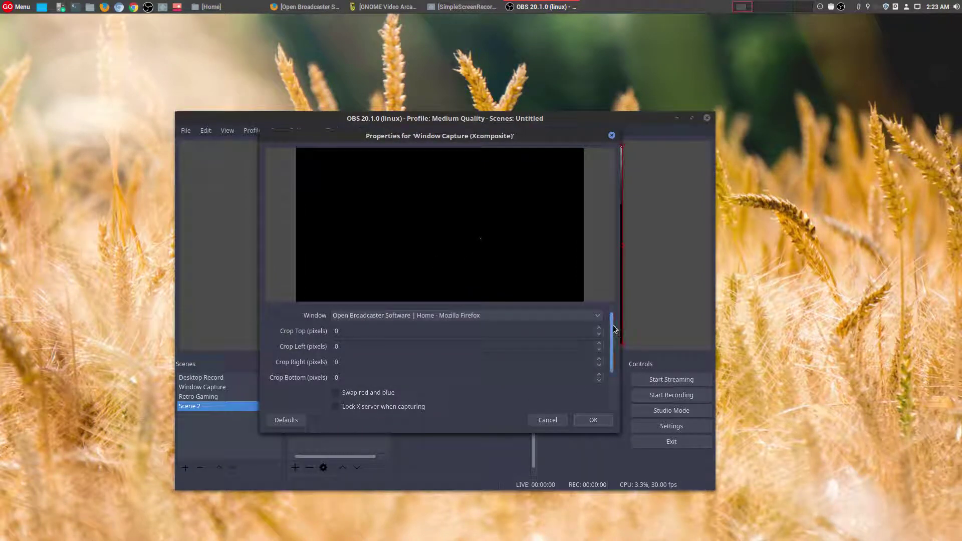
{"action": "left_click_drag", "start_coordinate": [614, 329], "coordinate": [603, 377]}
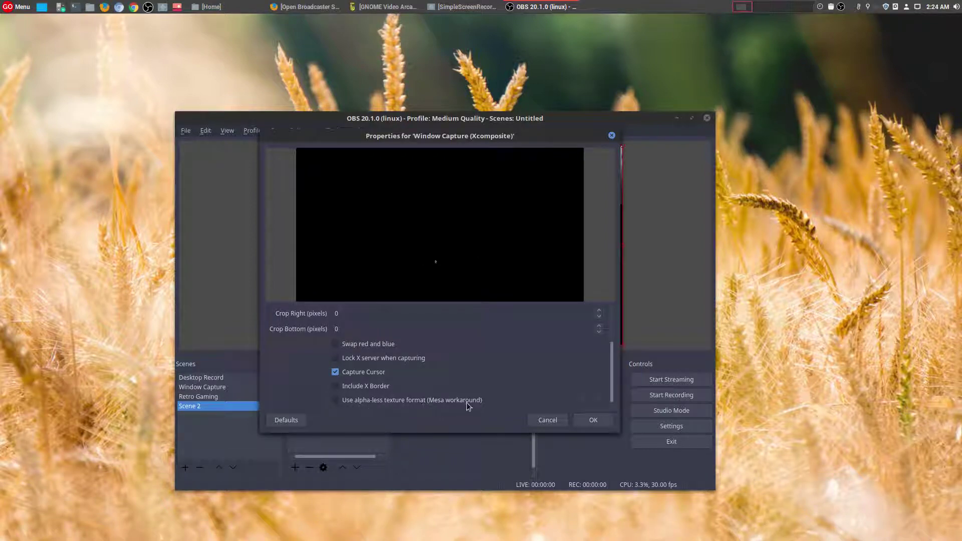
{"action": "left_click", "coordinate": [339, 400]}
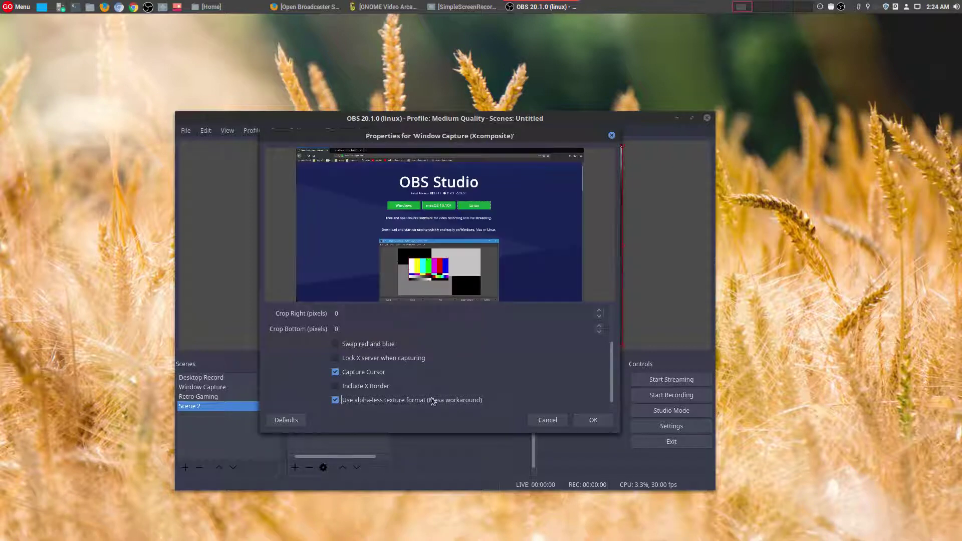
{"action": "left_click", "coordinate": [584, 420]}
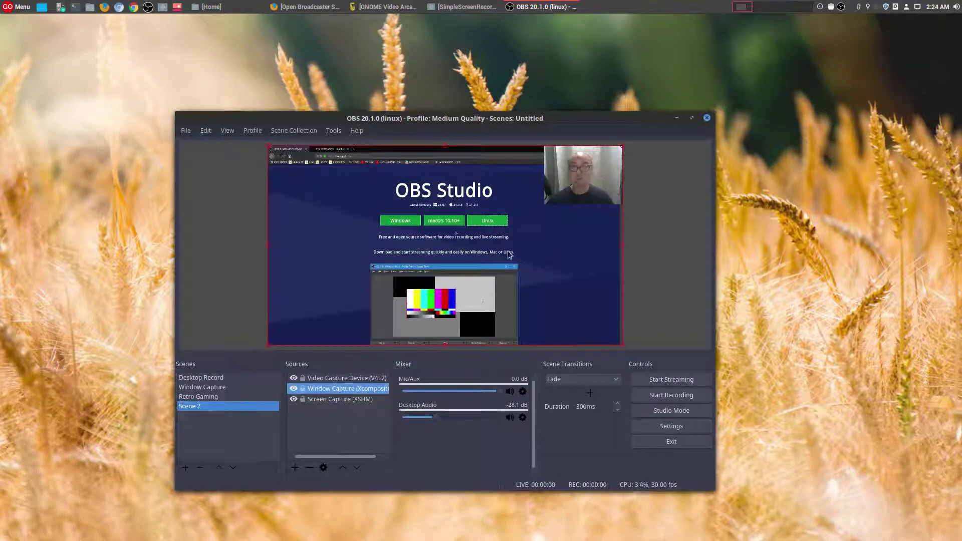
- Add the existing Audio Capture Device (ALSA) source to Scene 2
{"action": "left_click", "coordinate": [689, 290]}
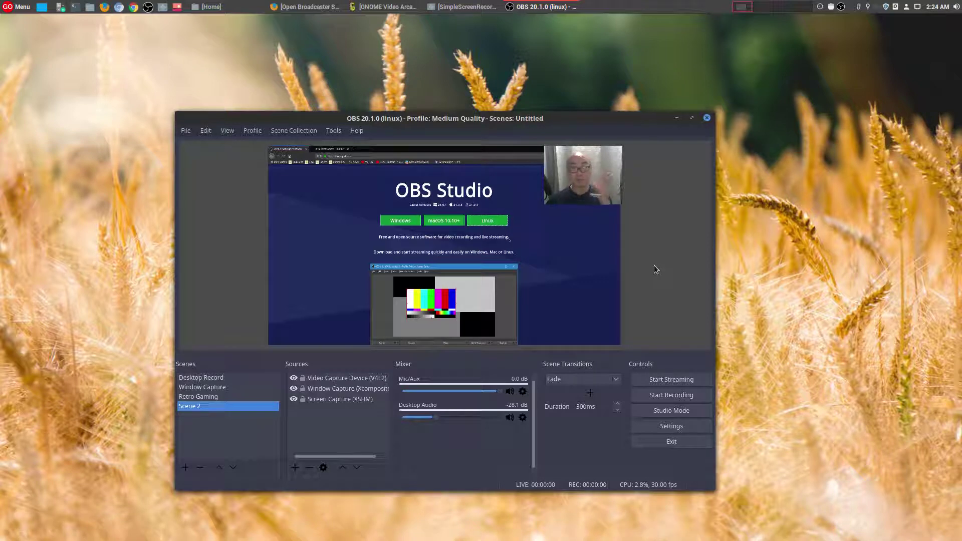
{"action": "left_click", "coordinate": [294, 468]}
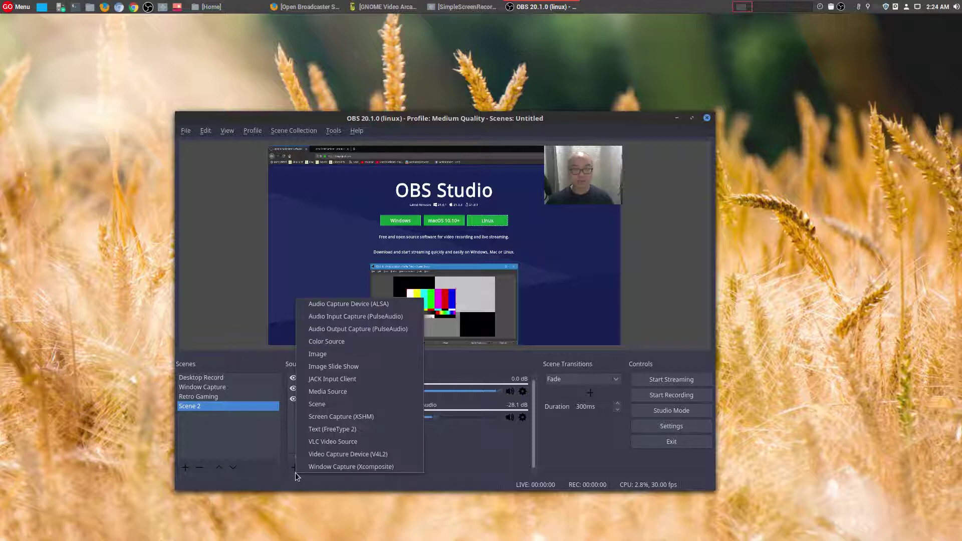
{"action": "left_click", "coordinate": [341, 306]}
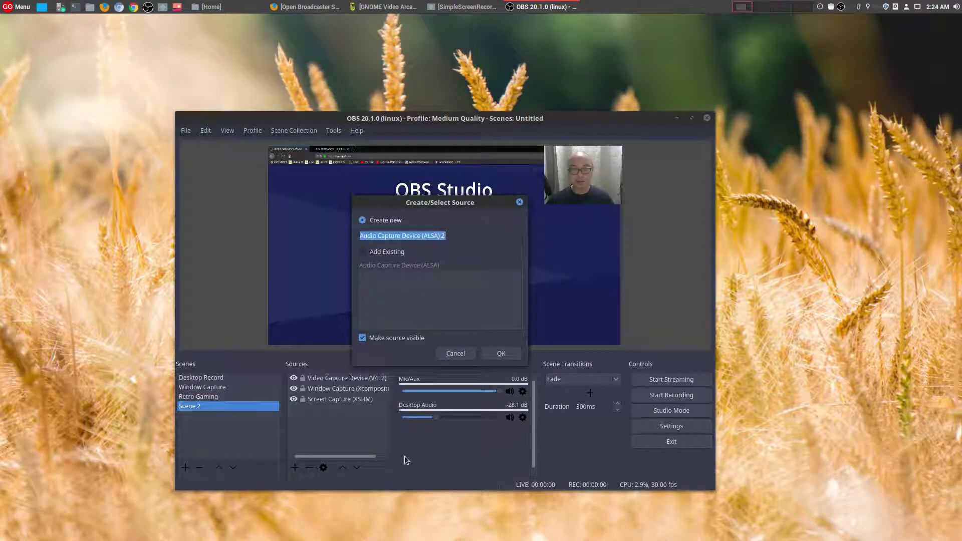
{"action": "left_click", "coordinate": [361, 254]}
{"action": "left_click", "coordinate": [381, 264]}
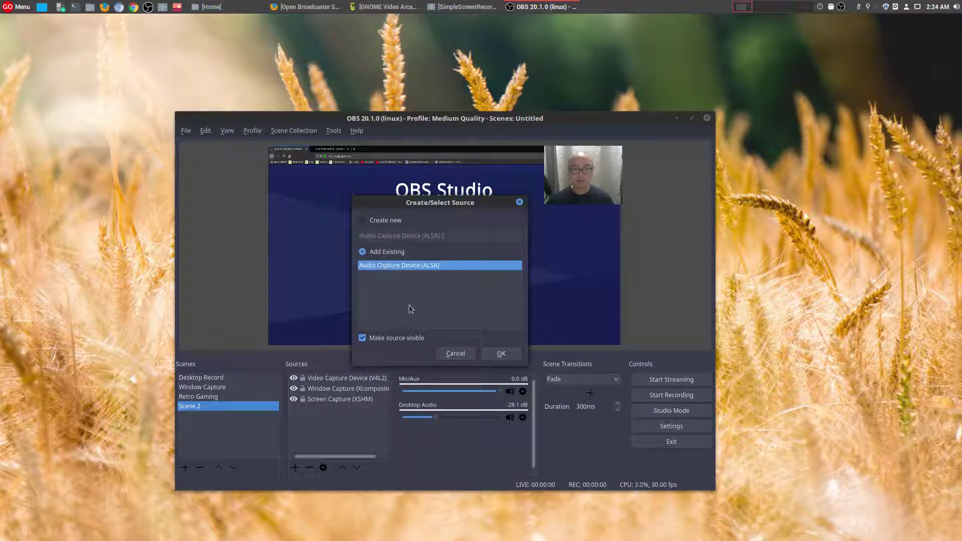
{"action": "left_click", "coordinate": [501, 353]}
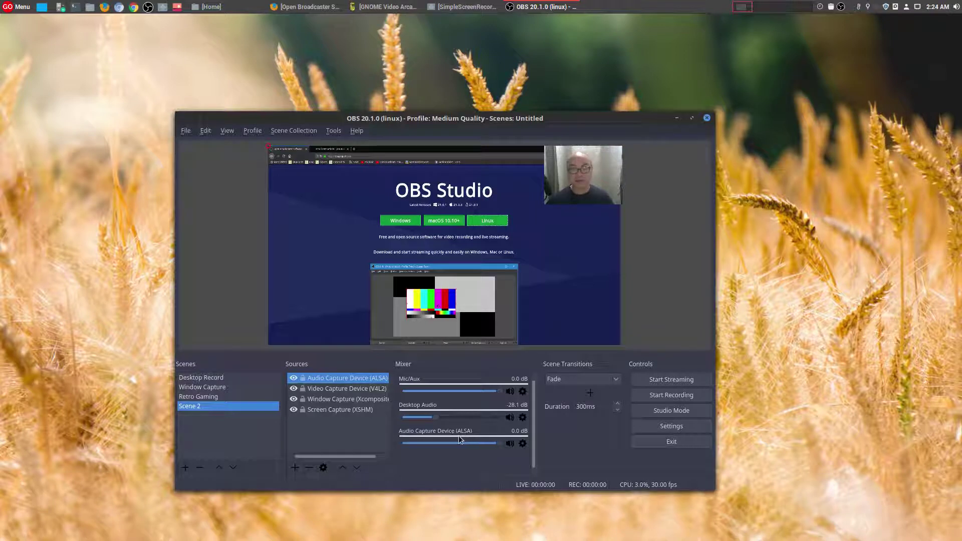
{"action": "right_click", "coordinate": [351, 377]}
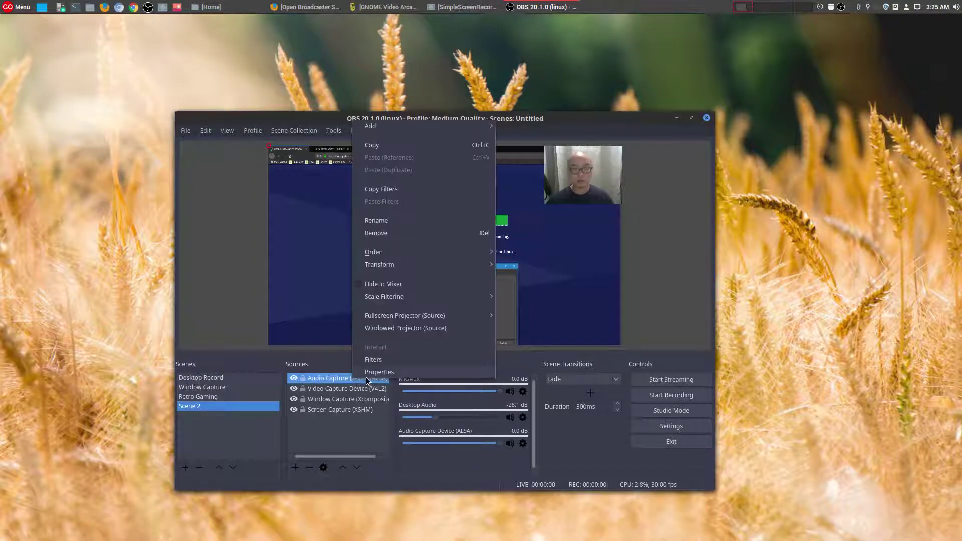
{"action": "left_click", "coordinate": [373, 372]}
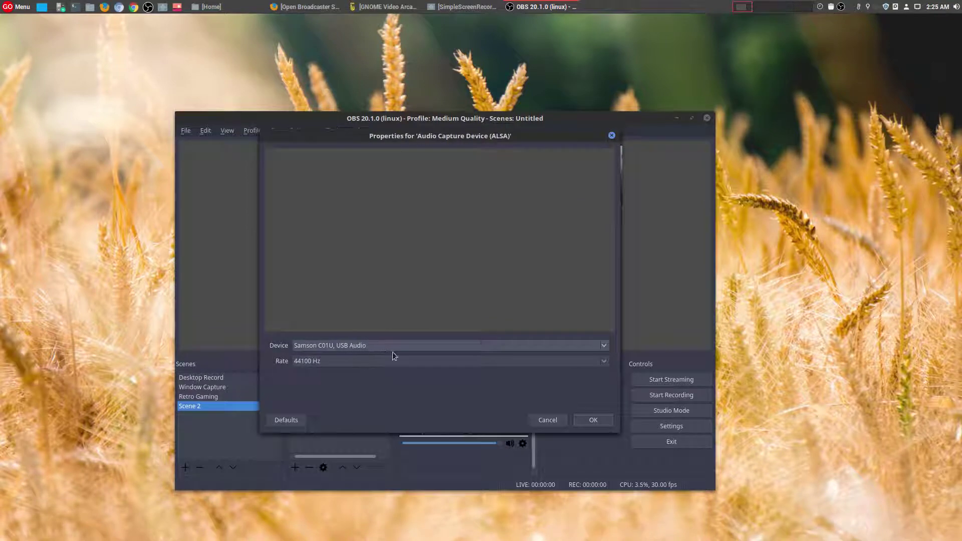
{"action": "left_click", "coordinate": [605, 346]}
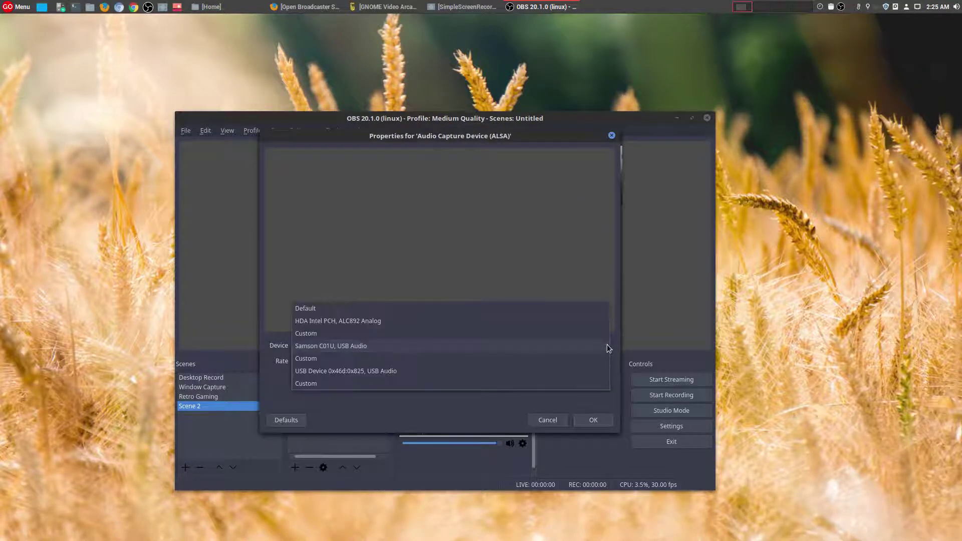
{"action": "left_click", "coordinate": [606, 345]}
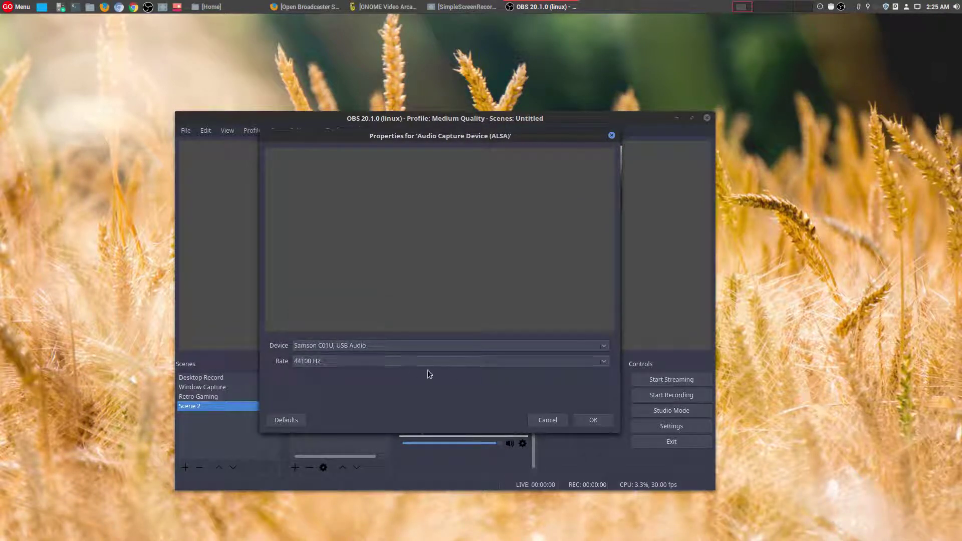
{"action": "left_click", "coordinate": [550, 420]}
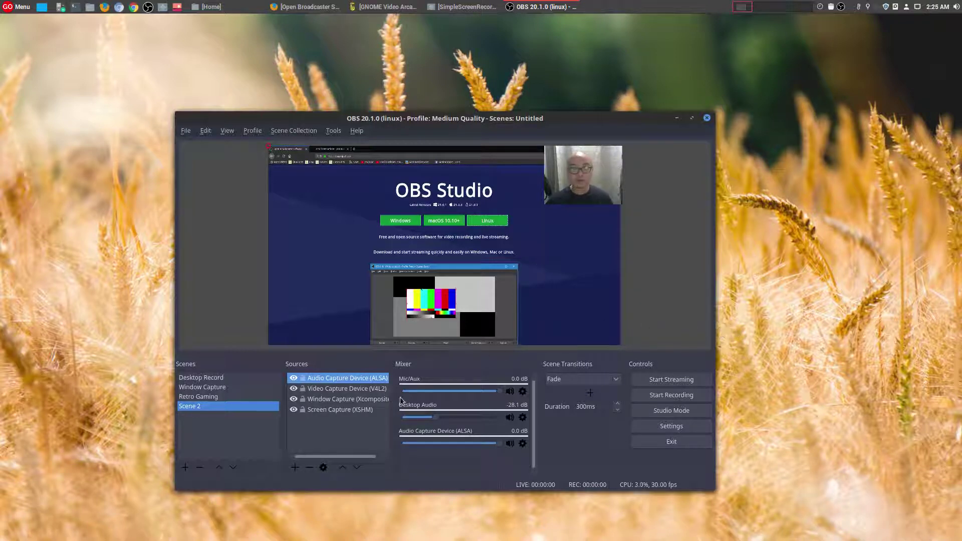
- Point the Window Capture source's properties at the MAME: Sengoku Ace window instead of Firefox
{"action": "left_click", "coordinate": [357, 402]}
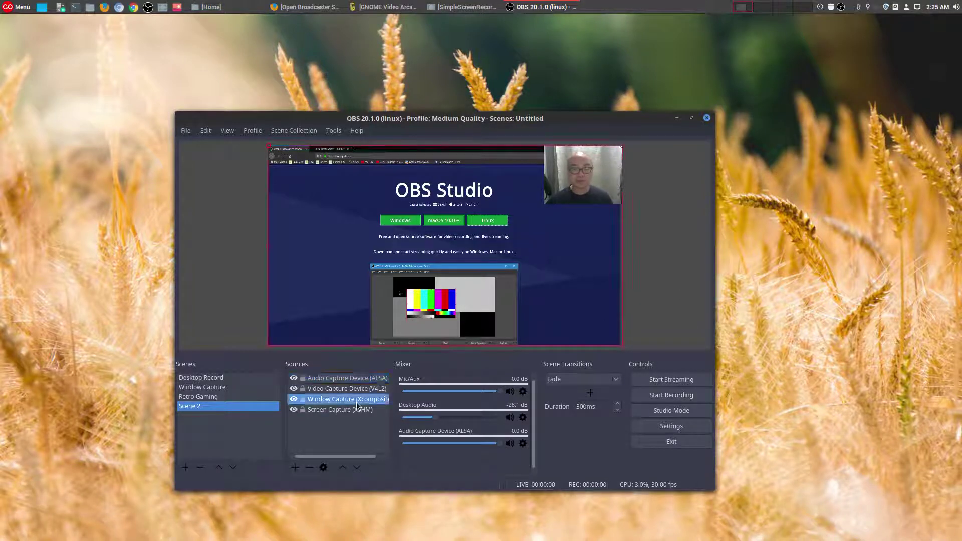
{"action": "left_click", "coordinate": [344, 380]}
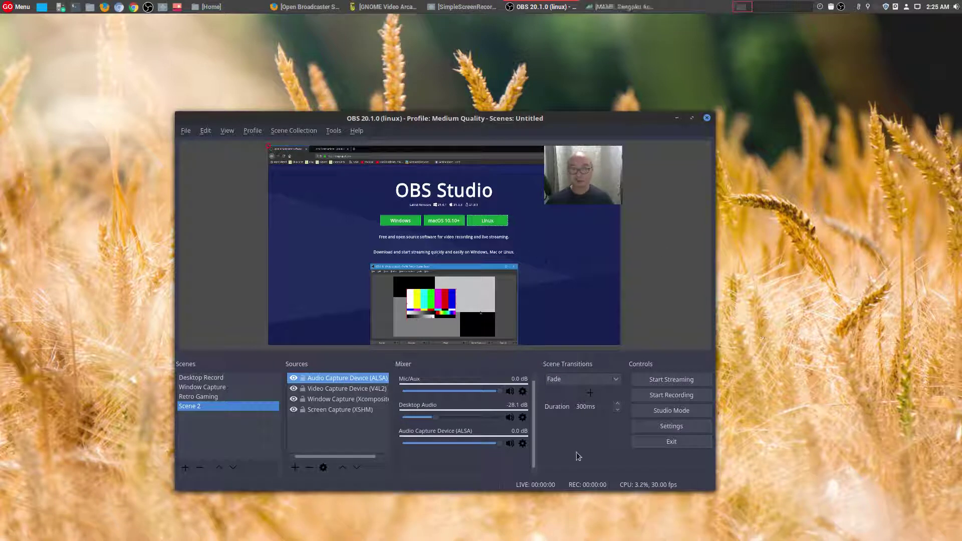
{"action": "left_click", "coordinate": [367, 401]}
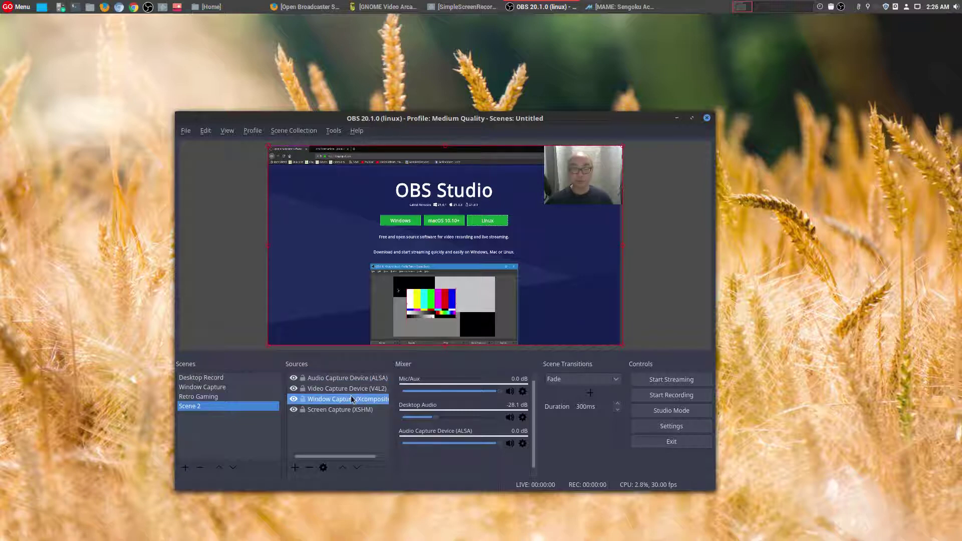
{"action": "right_click", "coordinate": [352, 401]}
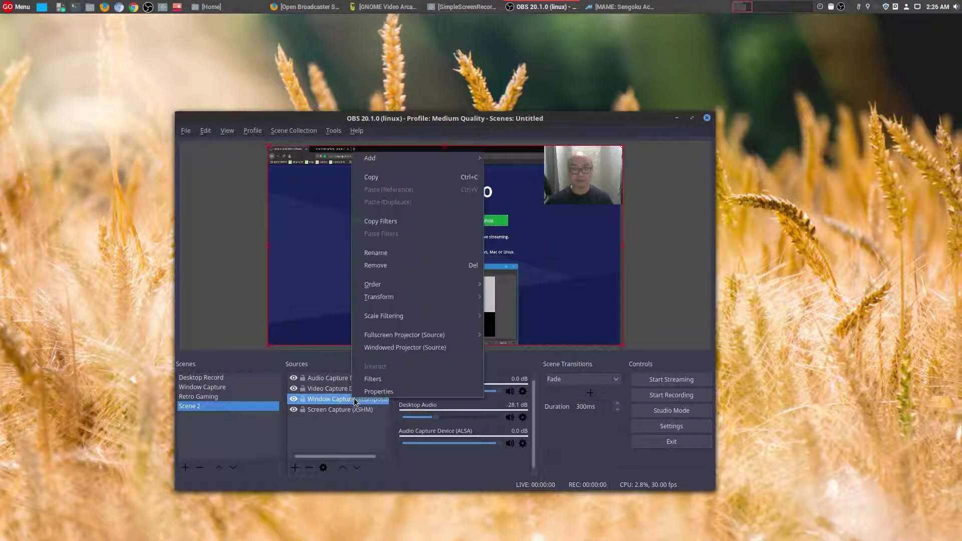
{"action": "left_click", "coordinate": [430, 383]}
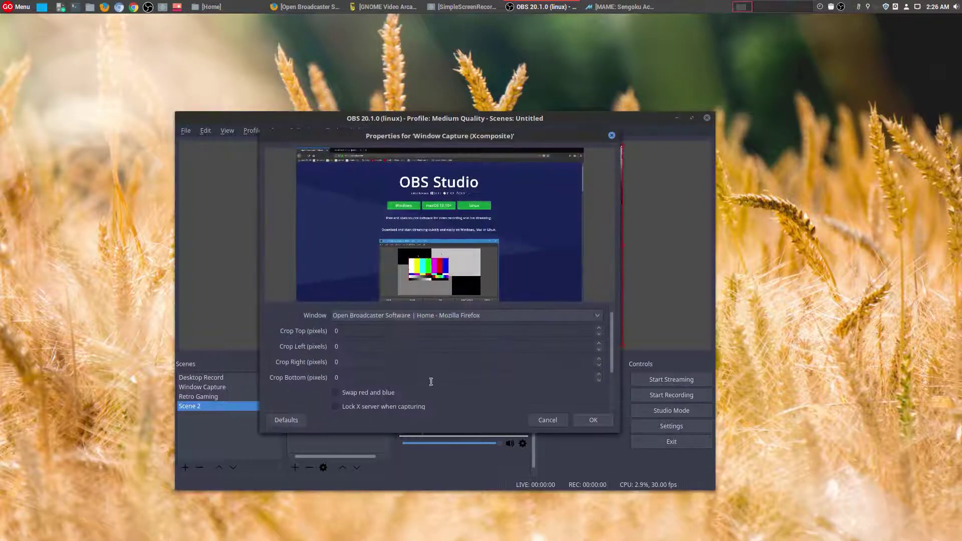
{"action": "left_click", "coordinate": [598, 315]}
{"action": "left_click", "coordinate": [409, 367]}
{"action": "left_click", "coordinate": [583, 423]}
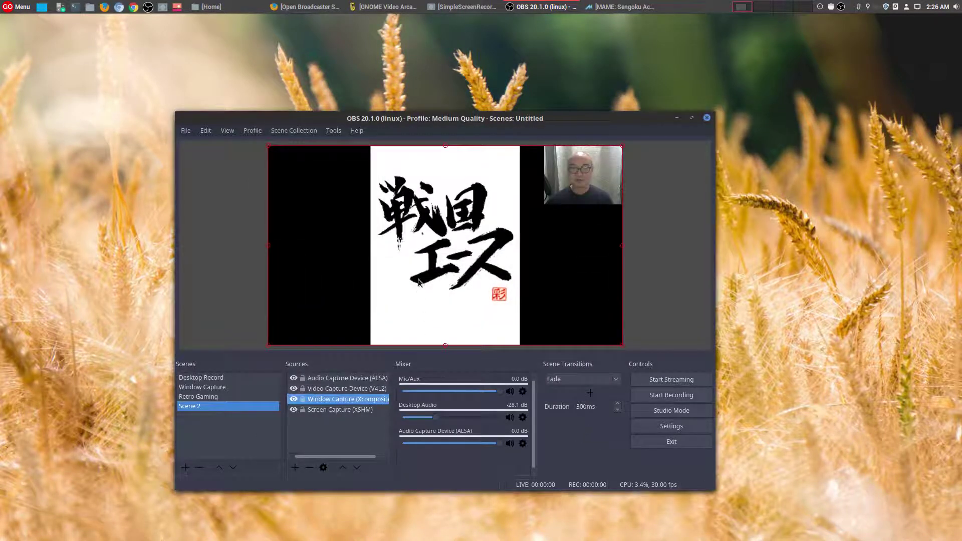
{"action": "left_click", "coordinate": [648, 268]}
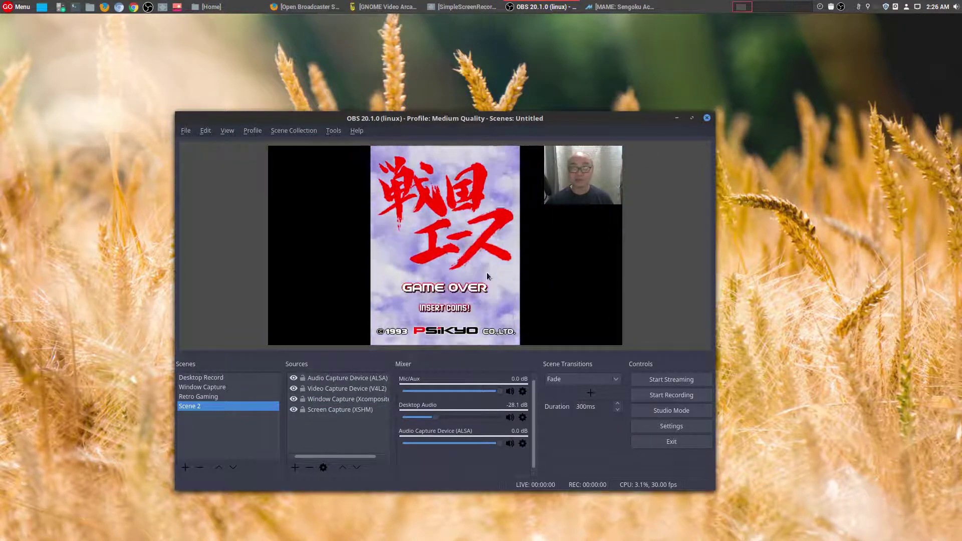
- Add the existing Audio Output Capture (PulseAudio) source to Scene 2 via Add Existing
{"action": "left_click", "coordinate": [293, 467]}
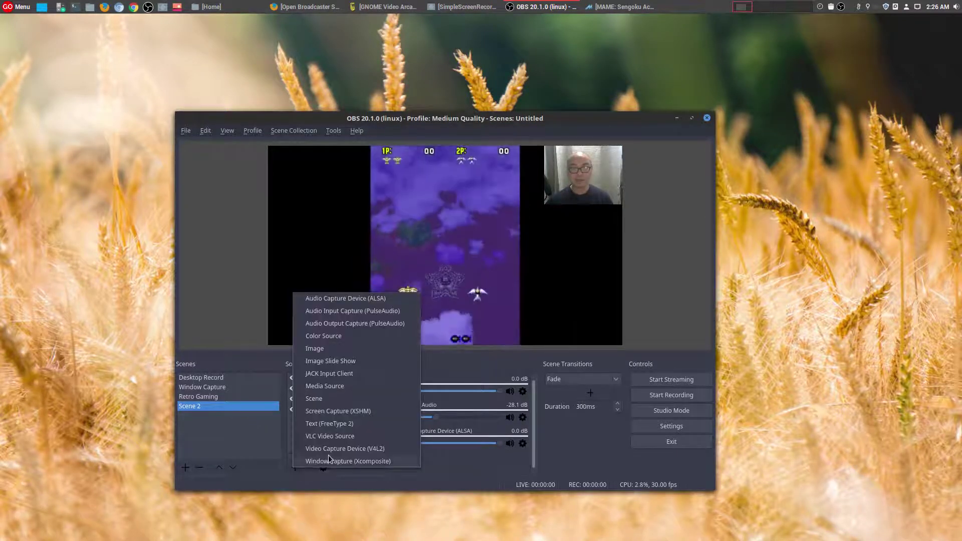
{"action": "left_click", "coordinate": [350, 324]}
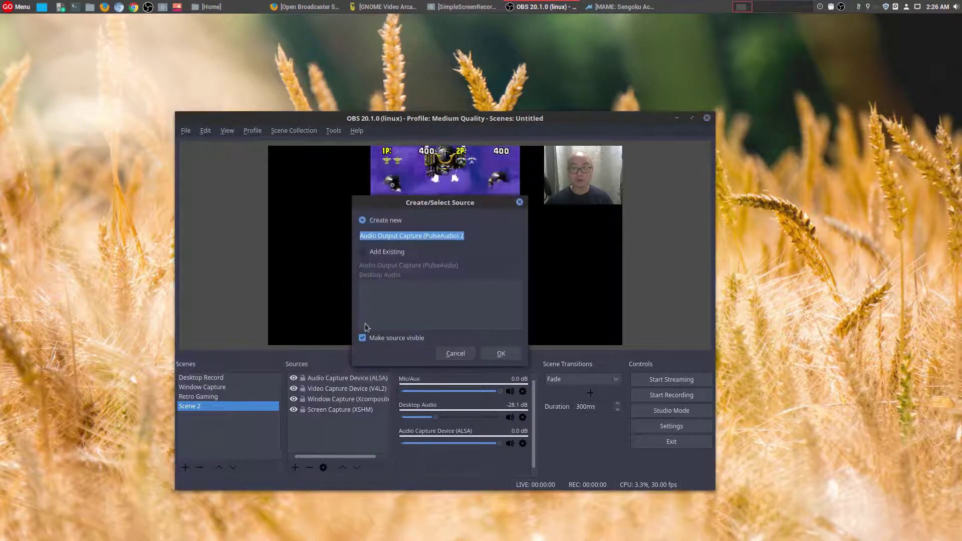
{"action": "left_click", "coordinate": [384, 255]}
{"action": "left_click", "coordinate": [384, 264]}
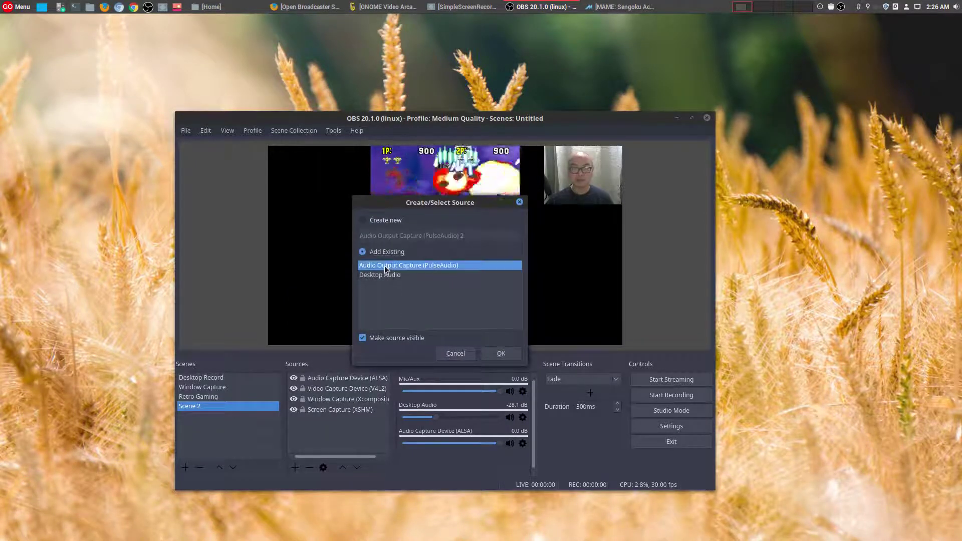
{"action": "left_click", "coordinate": [516, 358]}
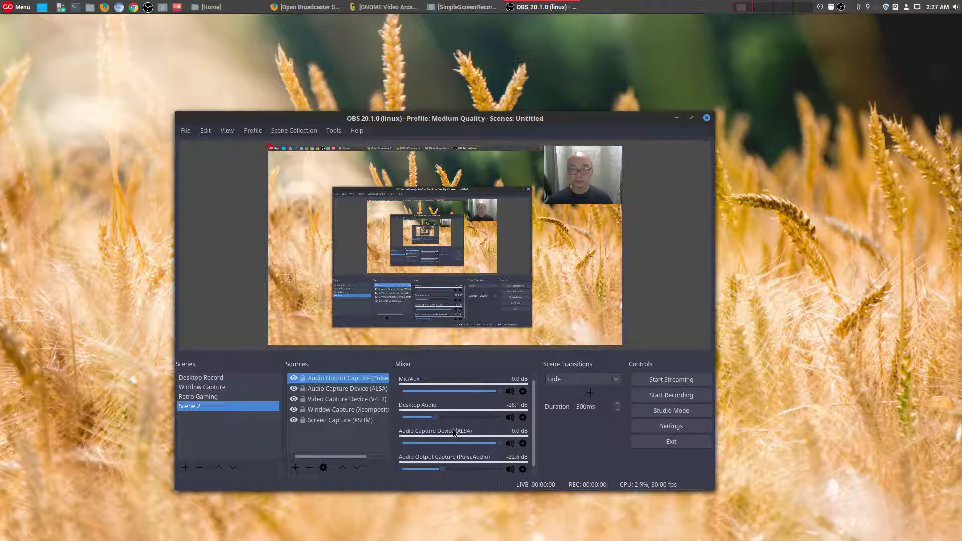
{"action": "left_click", "coordinate": [522, 443]}
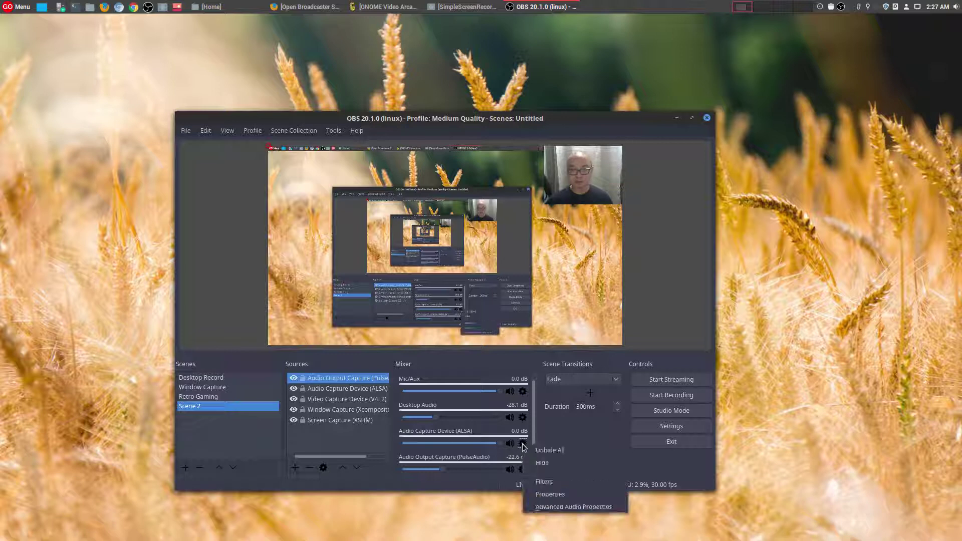
{"action": "left_click", "coordinate": [571, 507]}
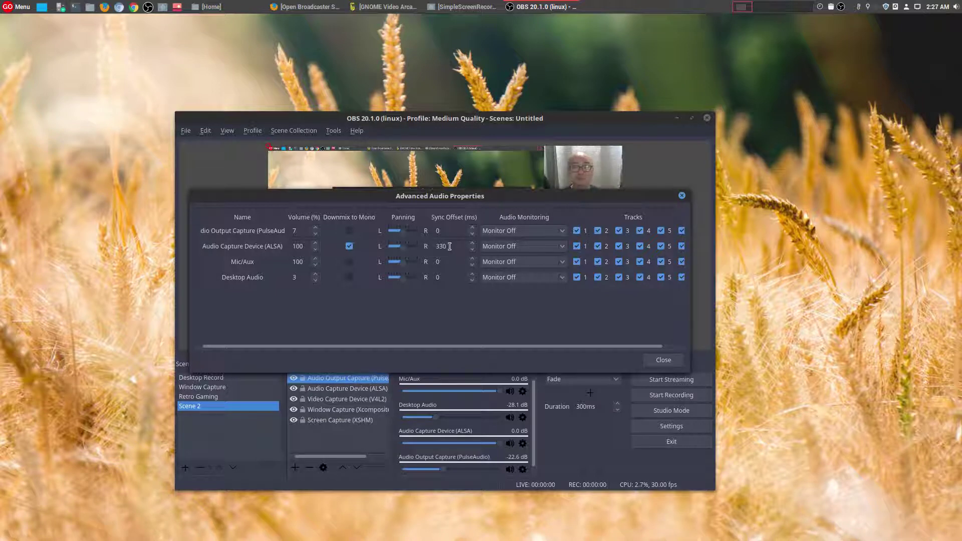
{"action": "left_click", "coordinate": [654, 359]}
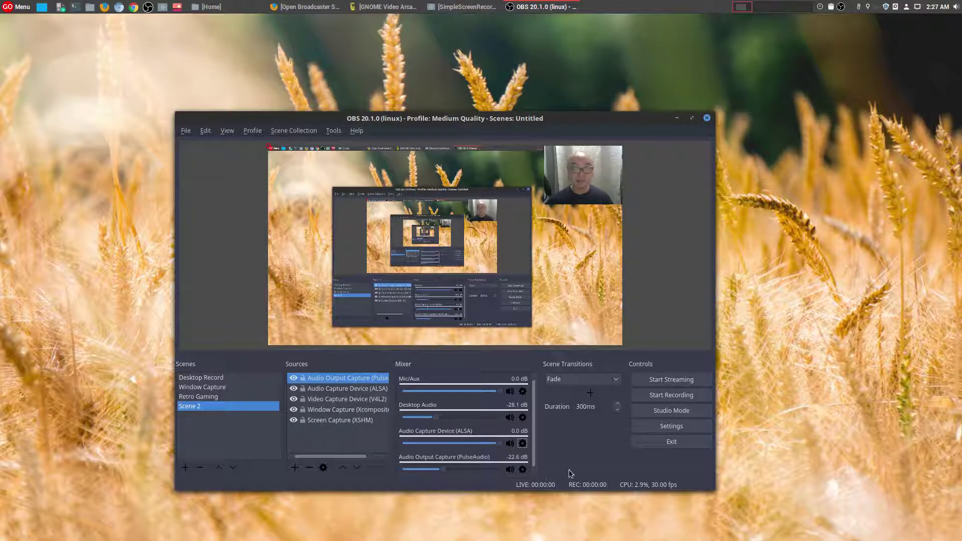
- In Settings > Stream, try YouTube / YouTube Gaming, then set the service back to Twitch
{"action": "left_click", "coordinate": [671, 426]}
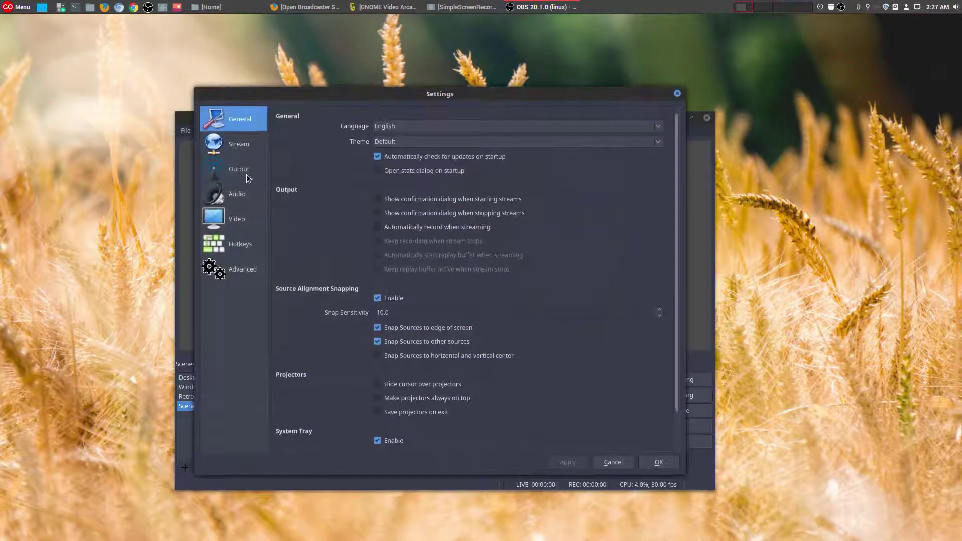
{"action": "left_click", "coordinate": [240, 152]}
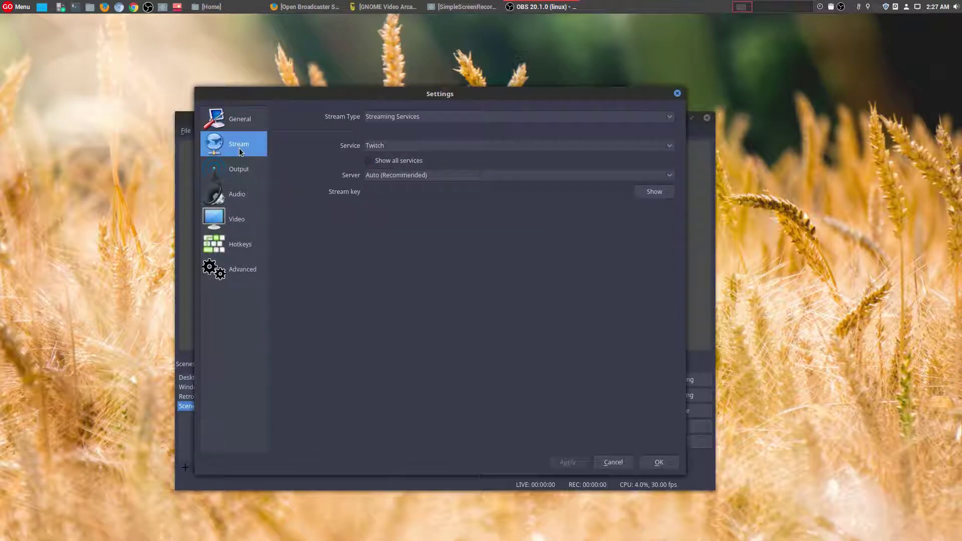
{"action": "left_click", "coordinate": [668, 146]}
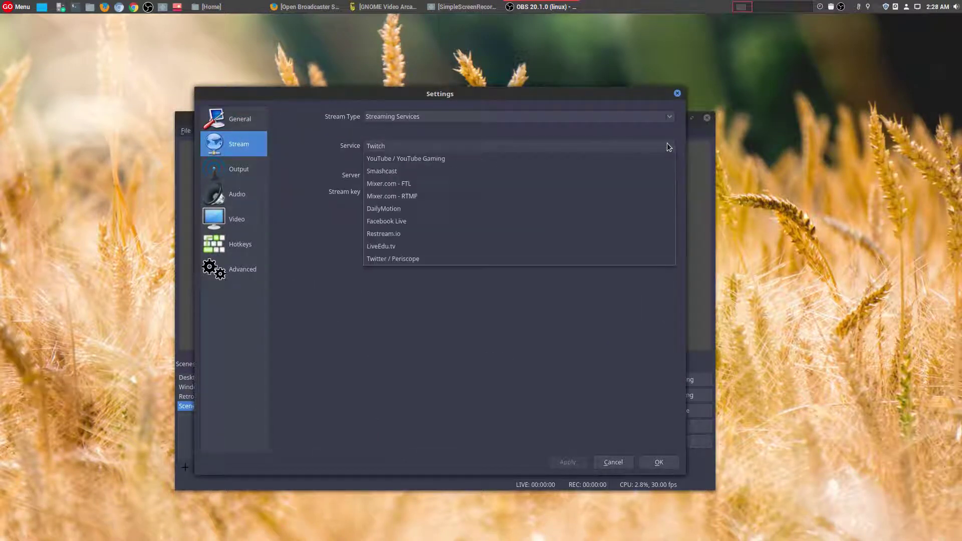
{"action": "left_click", "coordinate": [609, 159]}
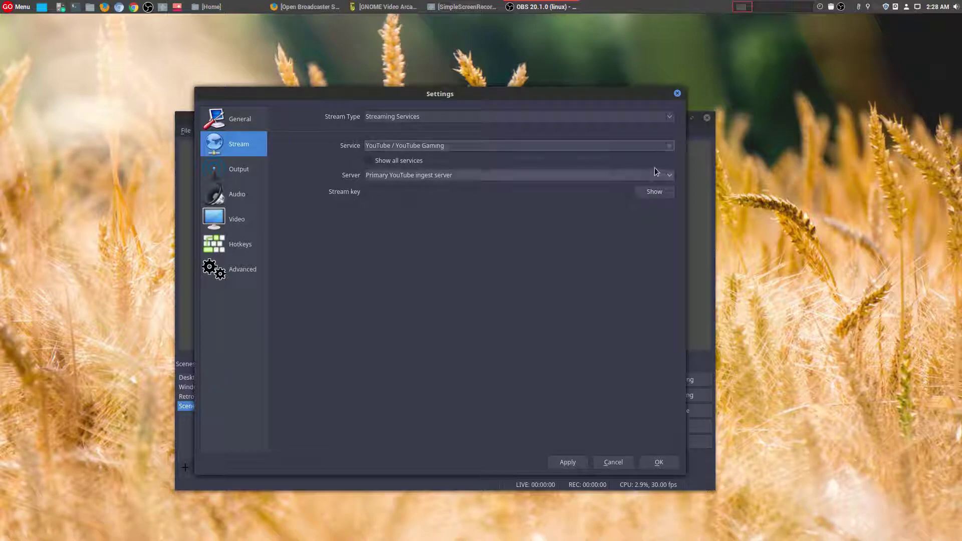
{"action": "left_click", "coordinate": [670, 145]}
{"action": "left_click", "coordinate": [596, 138]}
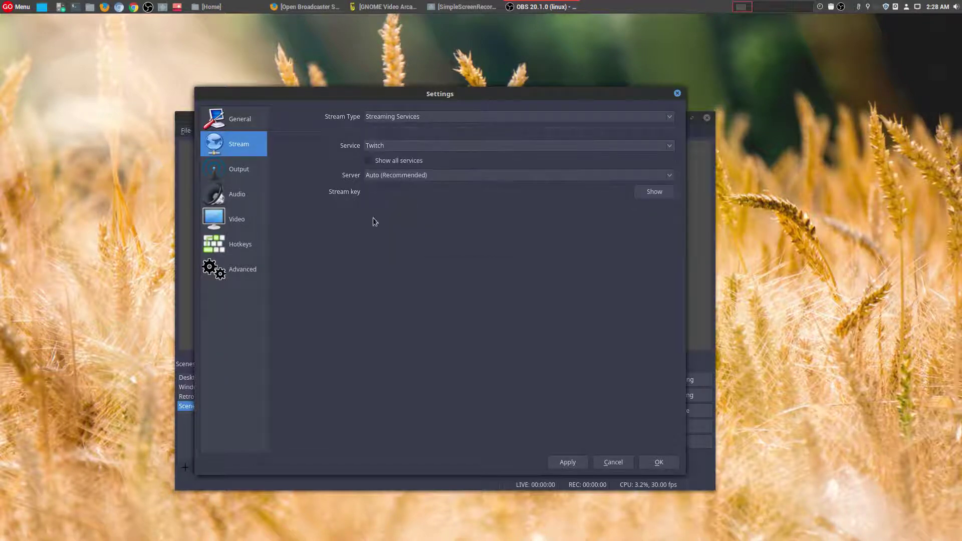
- Preview Advanced output mode, revert to Simple, then view the Audio settings page
{"action": "left_click", "coordinate": [239, 170]}
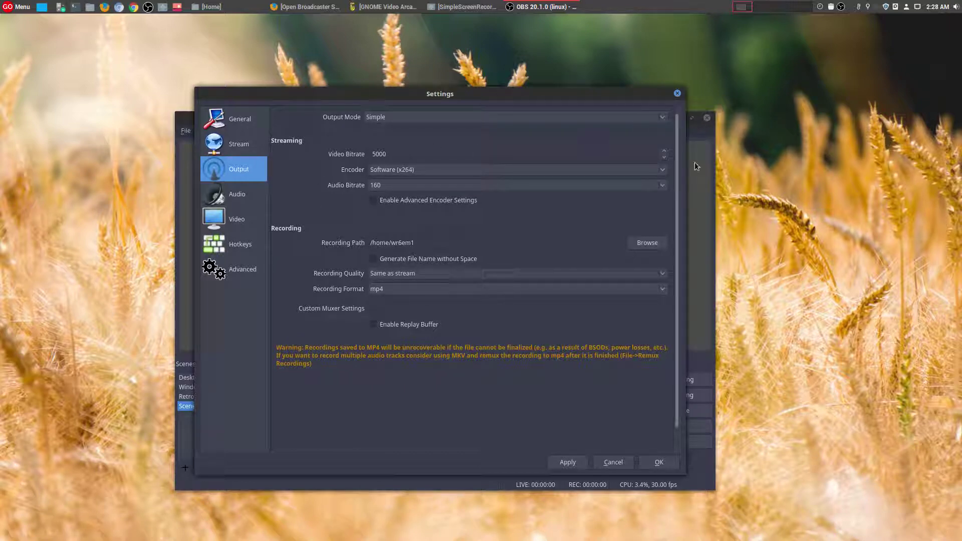
{"action": "left_click", "coordinate": [646, 117]}
{"action": "left_click", "coordinate": [625, 131]}
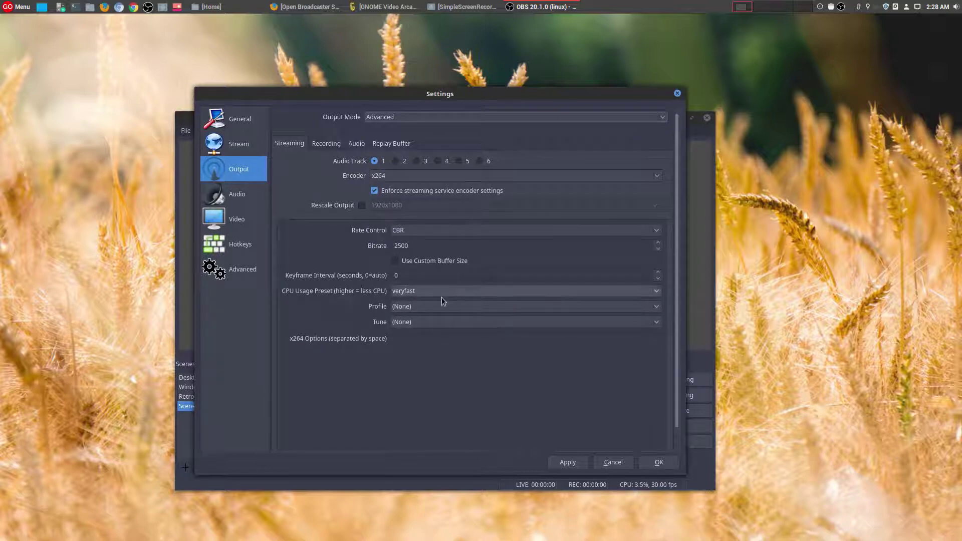
{"action": "left_click", "coordinate": [651, 118]}
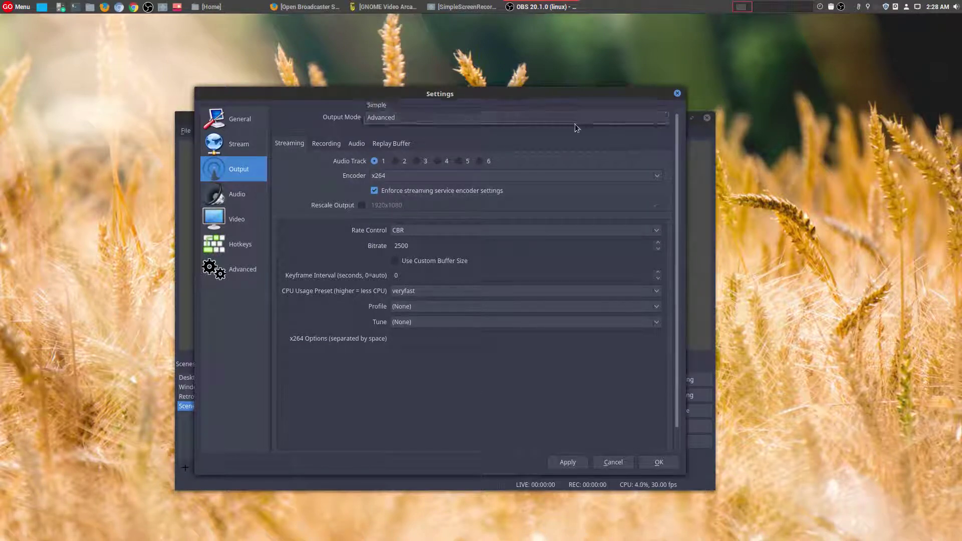
{"action": "left_click", "coordinate": [535, 106]}
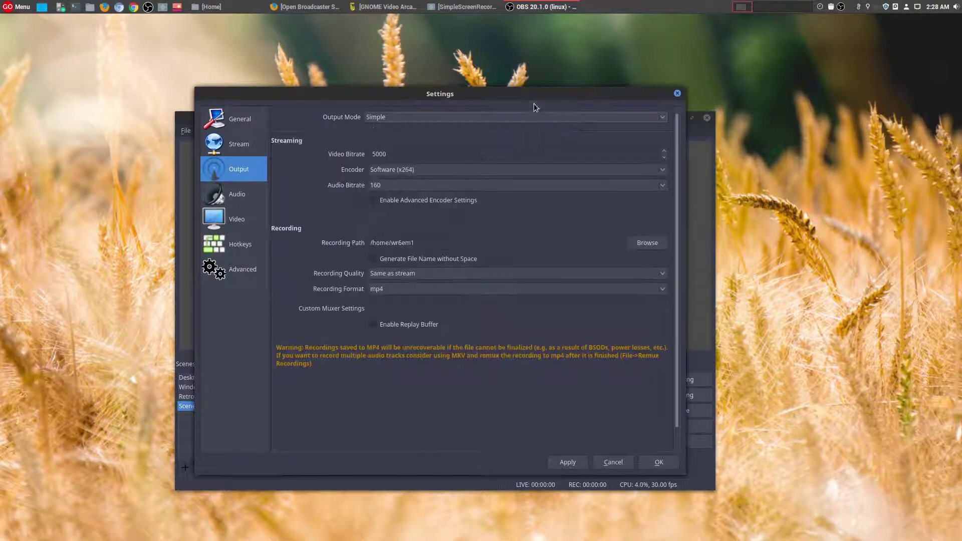
{"action": "left_click", "coordinate": [229, 199]}
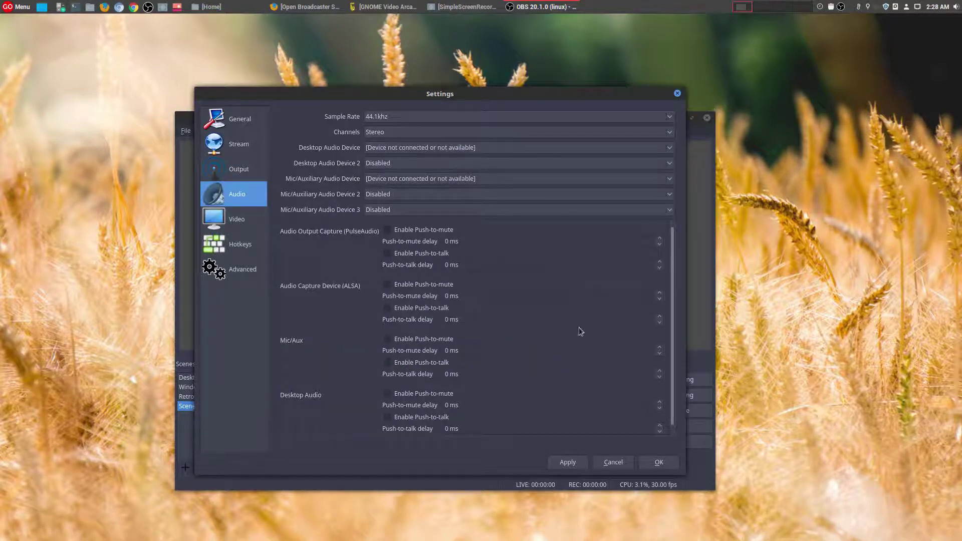
- On the Video page, keep 1920x1080 base and output resolutions and 30 FPS
{"action": "left_click", "coordinate": [237, 220]}
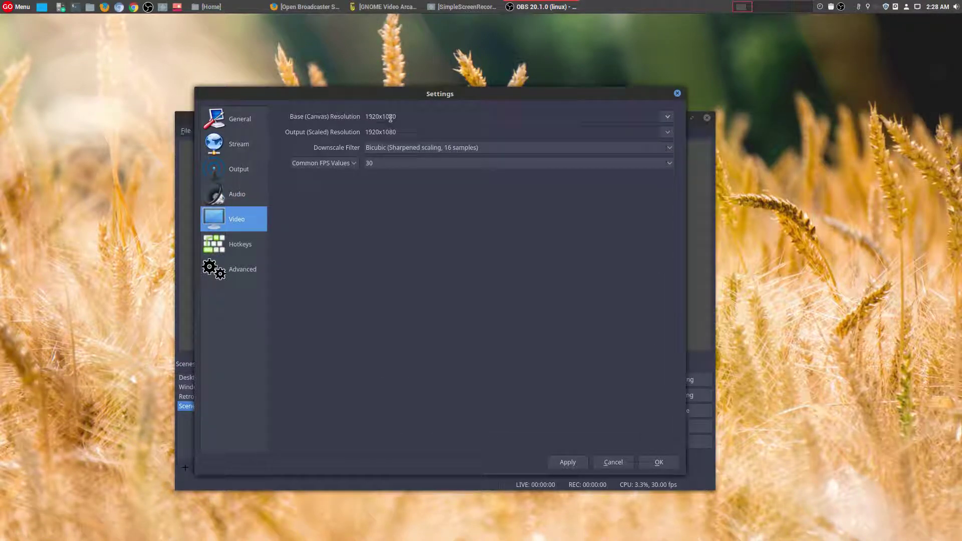
{"action": "left_click", "coordinate": [666, 120]}
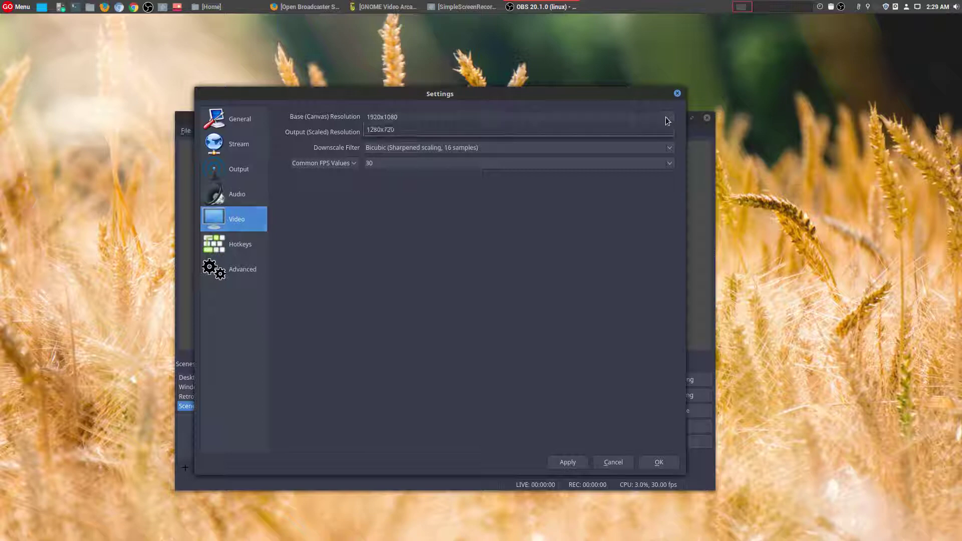
{"action": "left_click", "coordinate": [633, 239]}
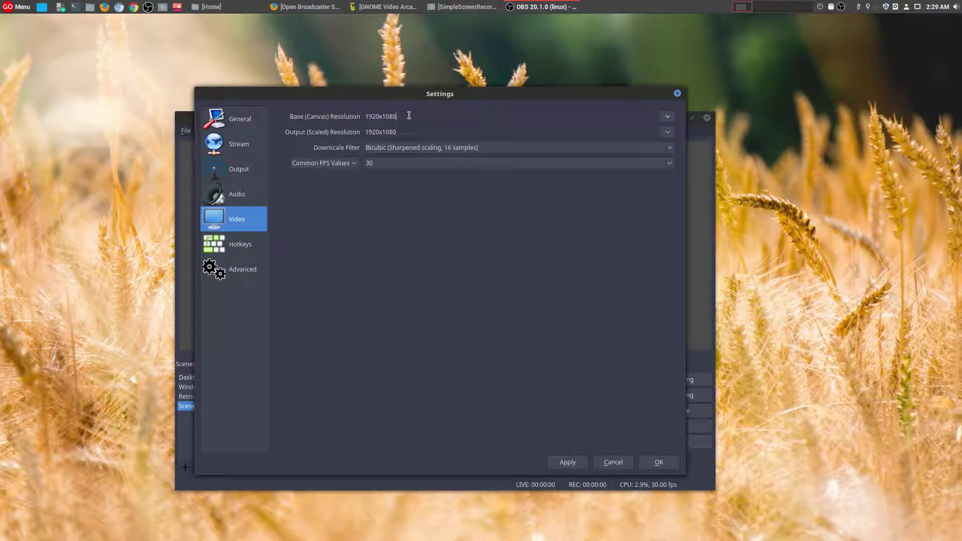
{"action": "left_click", "coordinate": [669, 132]}
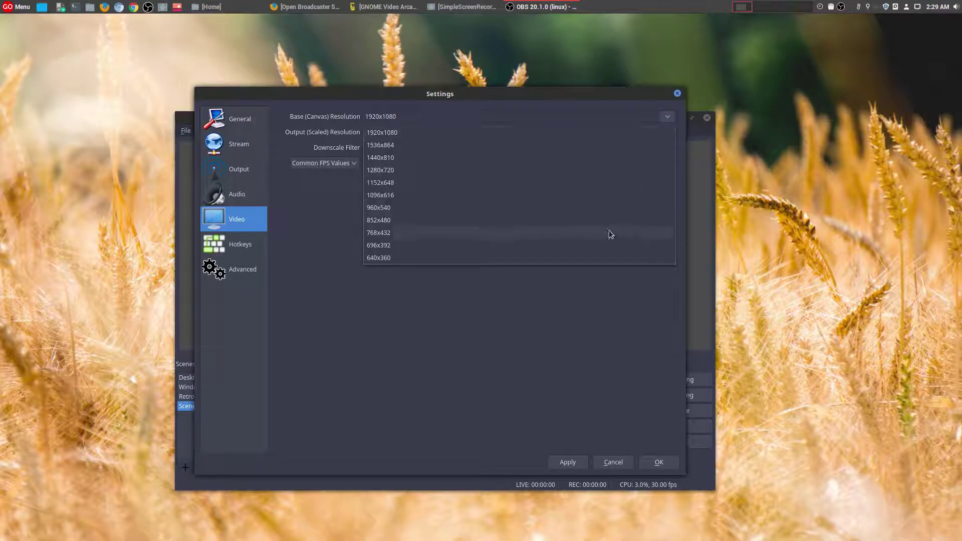
{"action": "left_click", "coordinate": [601, 336]}
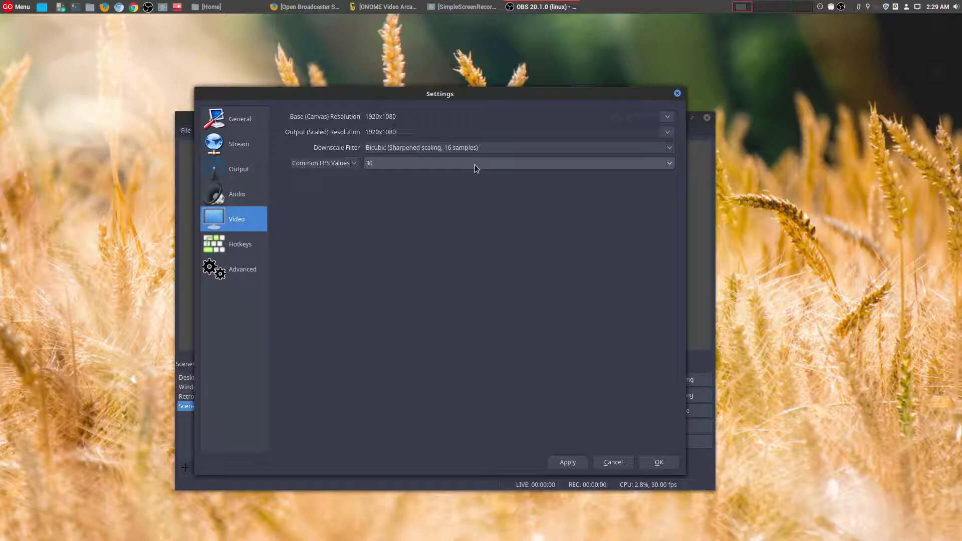
{"action": "left_click", "coordinate": [671, 163]}
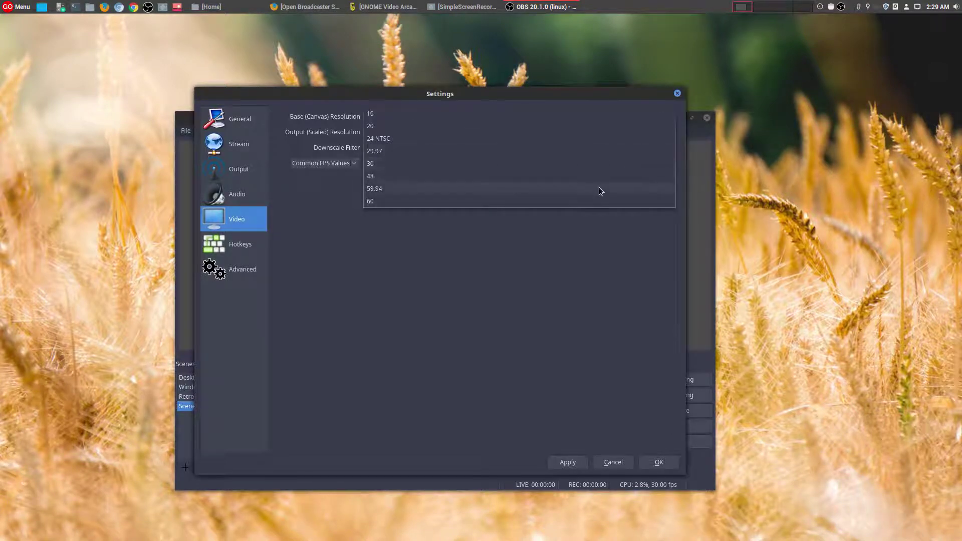
{"action": "left_click", "coordinate": [600, 268]}
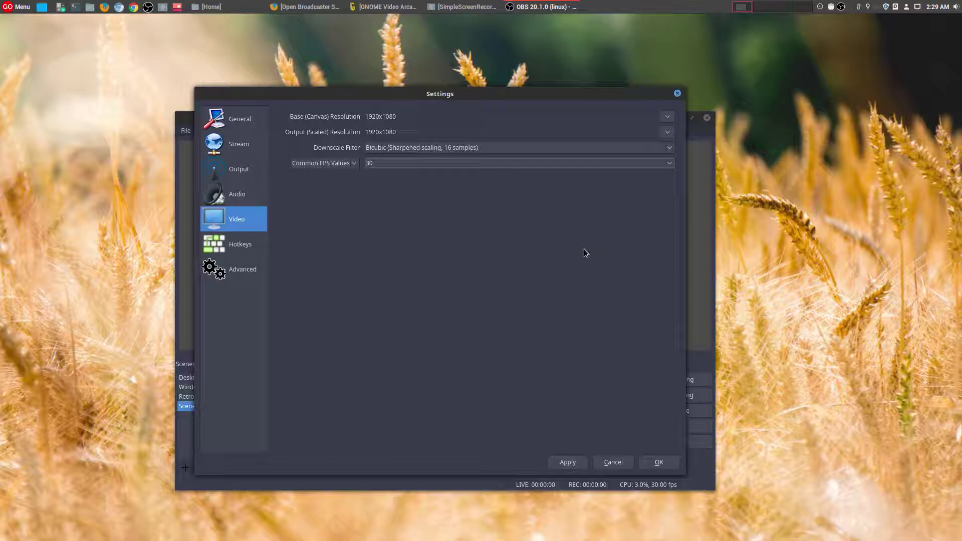
- On the Hotkeys page, review the Switch to scene keys 1, 2 and 3 for the three scenes
{"action": "left_click", "coordinate": [239, 253]}
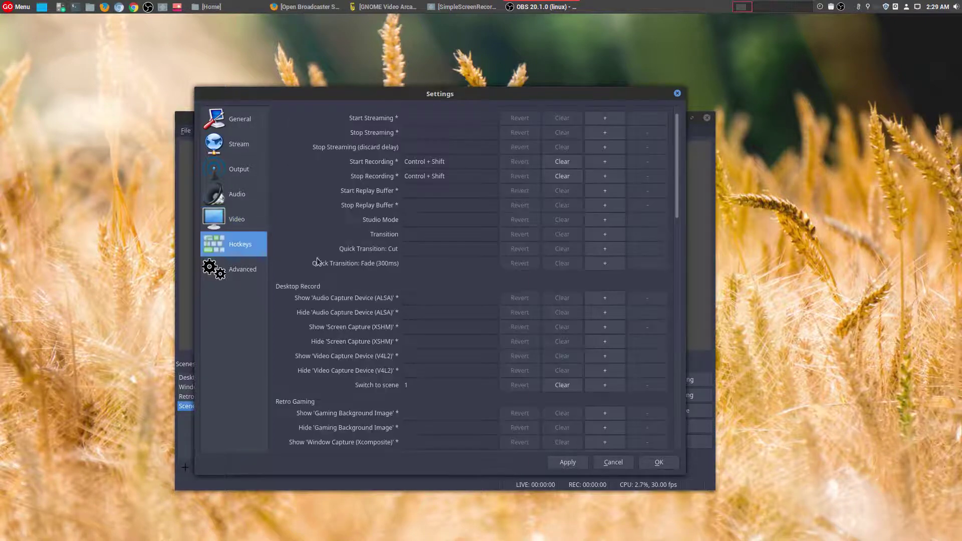
{"action": "left_click", "coordinate": [473, 382]}
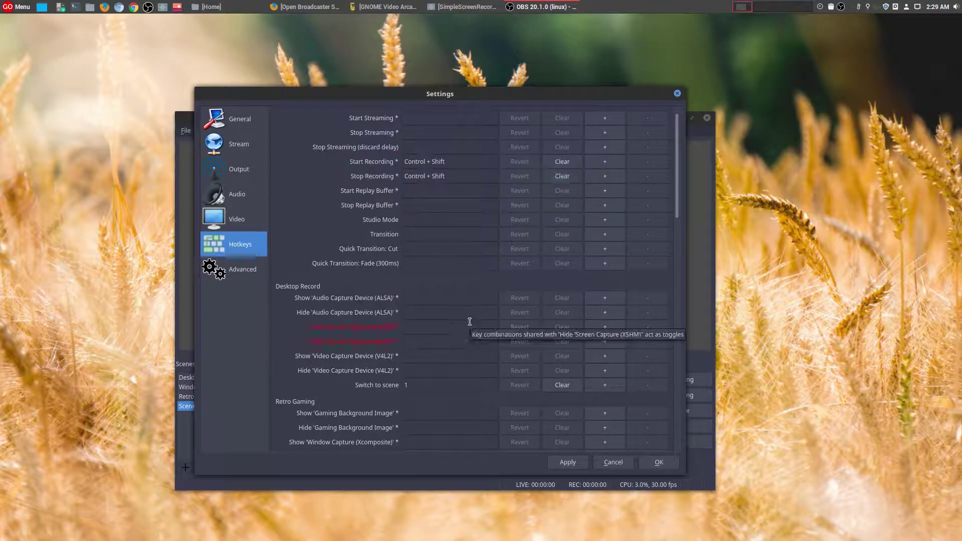
{"action": "scroll", "coordinate": [450, 313], "scroll_direction": "down", "scroll_amount": 3}
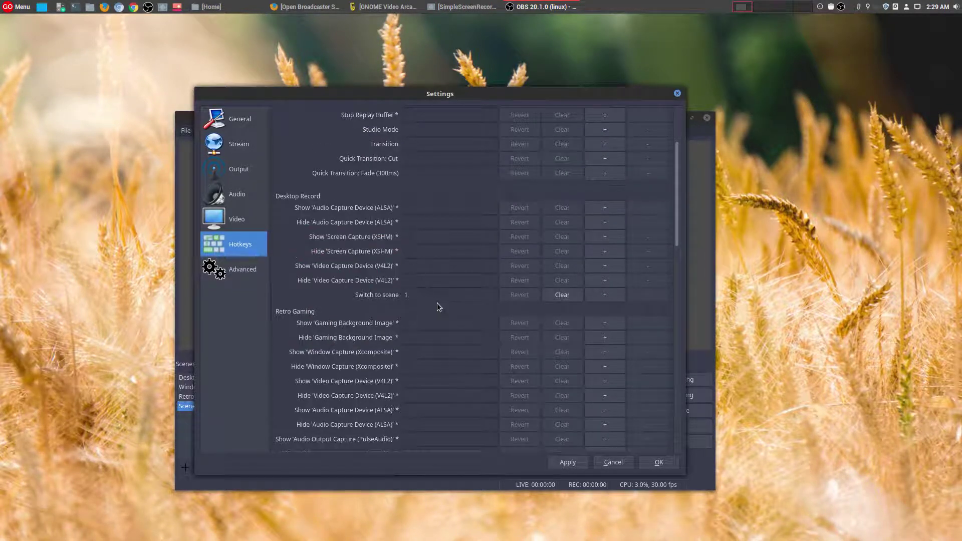
{"action": "scroll", "coordinate": [437, 303], "scroll_direction": "down", "scroll_amount": 2}
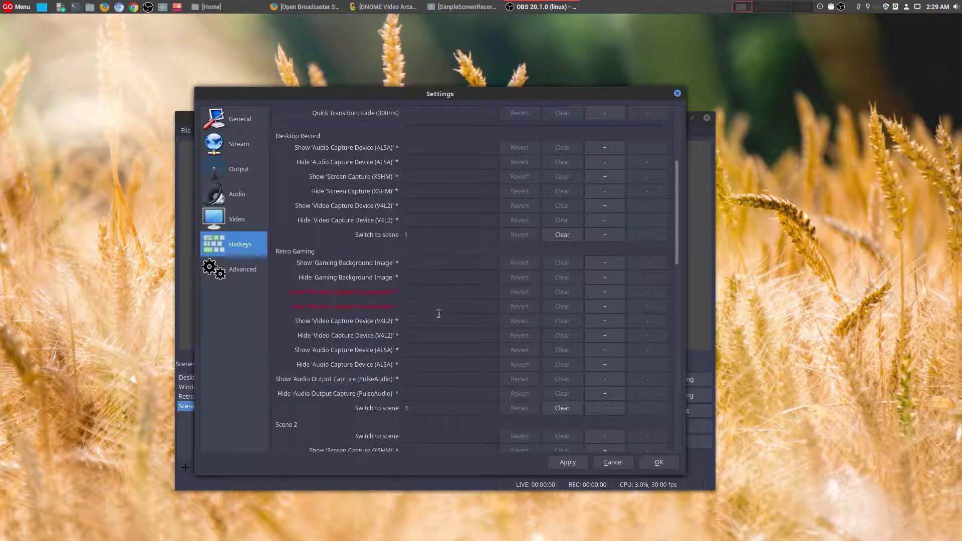
{"action": "scroll", "coordinate": [414, 338], "scroll_direction": "down", "scroll_amount": 3}
{"action": "scroll", "coordinate": [441, 269], "scroll_direction": "up", "scroll_amount": 3}
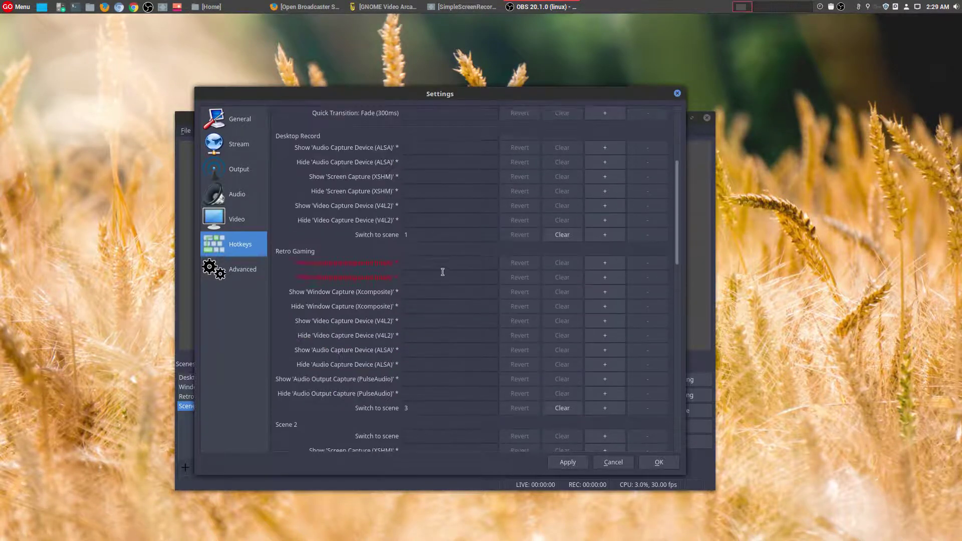
{"action": "scroll", "coordinate": [428, 253], "scroll_direction": "down", "scroll_amount": 3}
{"action": "scroll", "coordinate": [440, 366], "scroll_direction": "down", "scroll_amount": 1}
{"action": "scroll", "coordinate": [431, 331], "scroll_direction": "up", "scroll_amount": 2}
{"action": "scroll", "coordinate": [423, 226], "scroll_direction": "down", "scroll_amount": 2}
{"action": "scroll", "coordinate": [420, 243], "scroll_direction": "down", "scroll_amount": 8}
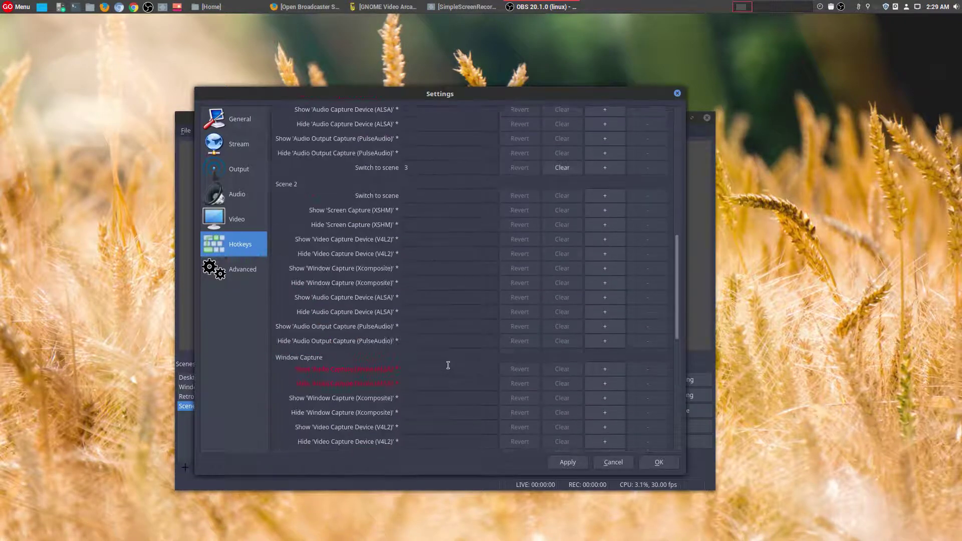
- Save settings, test F1, F2, F3 scene hotkeys across Desktop Record, Window Capture, Retro Gaming, then select Scene 2
{"action": "left_click", "coordinate": [653, 462]}
{"action": "key", "text": "F1"}
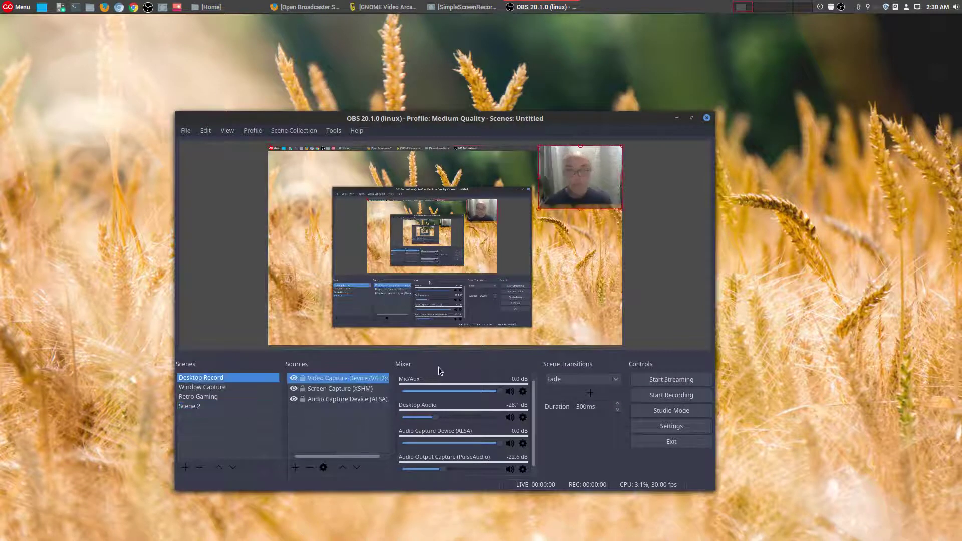
{"action": "key", "text": "F2"}
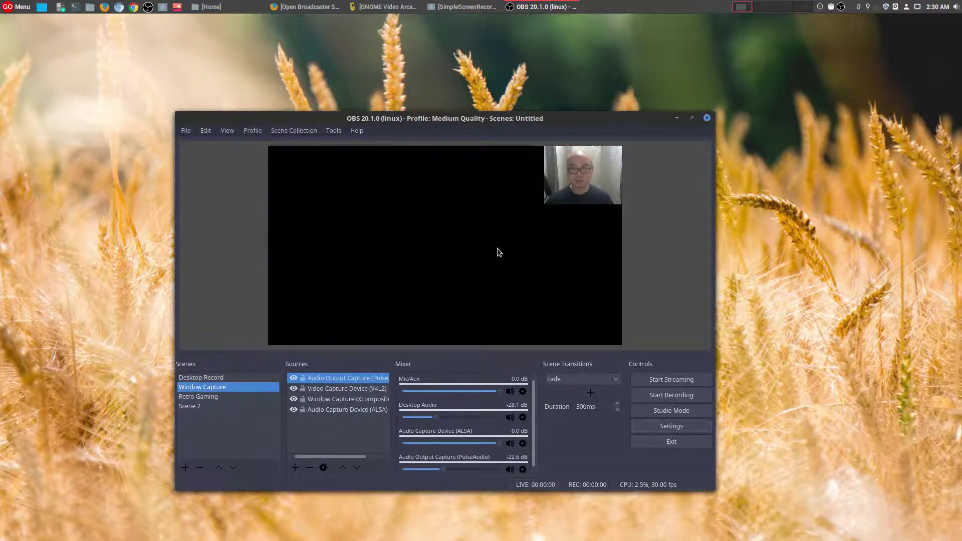
{"action": "key", "text": "F3"}
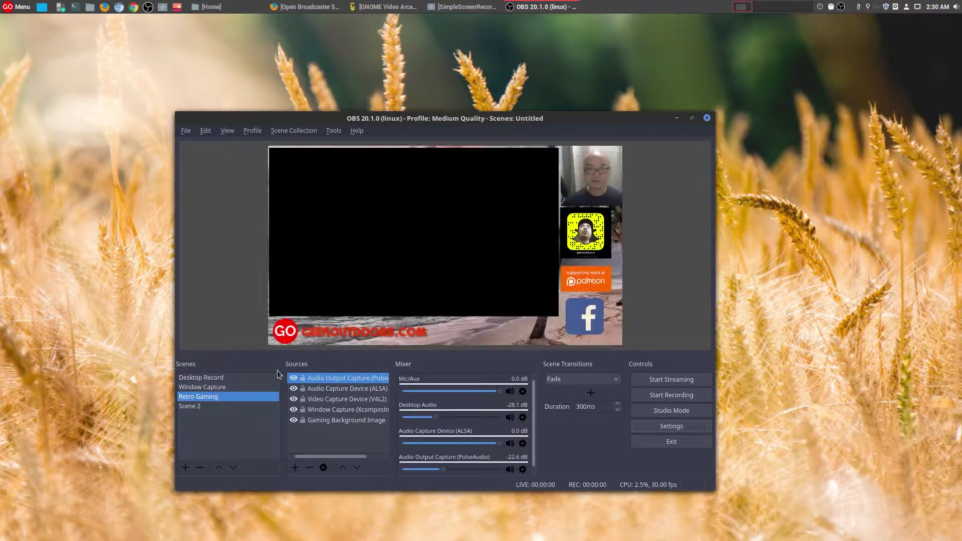
{"action": "key", "text": "F2"}
{"action": "key", "text": "F1"}
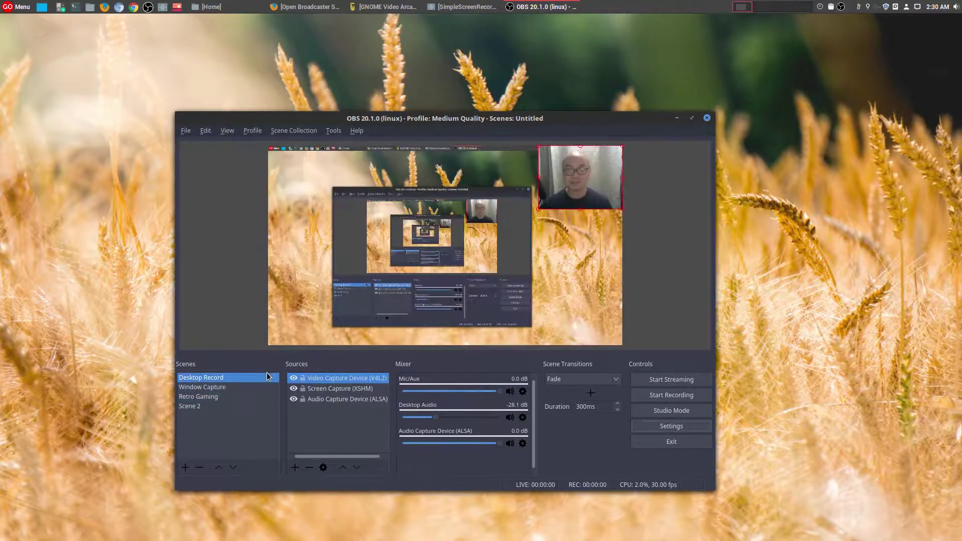
{"action": "left_click", "coordinate": [228, 407]}
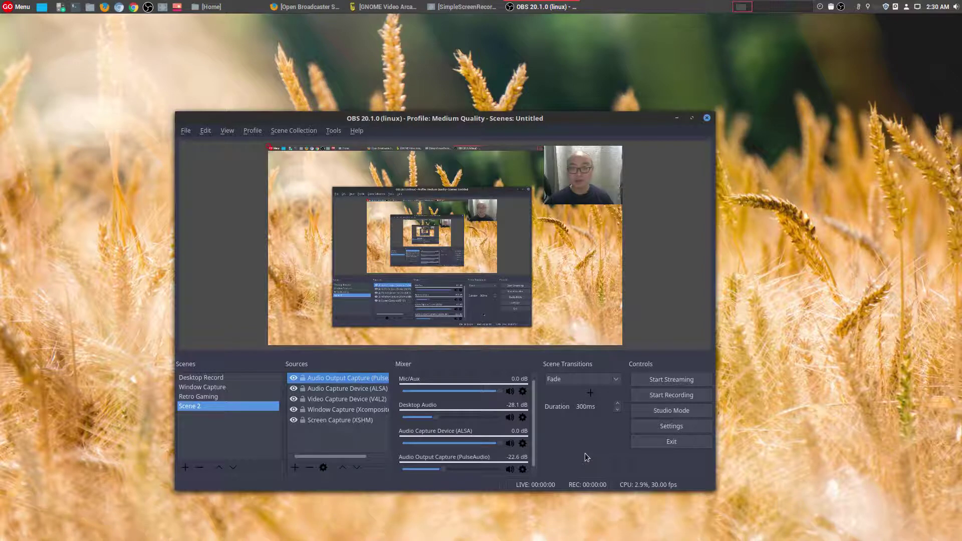
{"action": "left_click", "coordinate": [252, 130]}
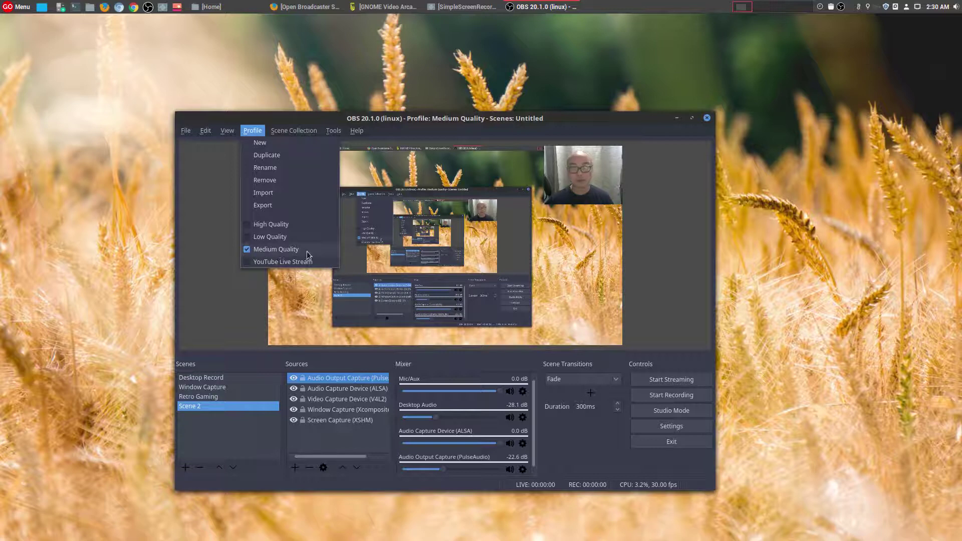
{"action": "left_click", "coordinate": [608, 461]}
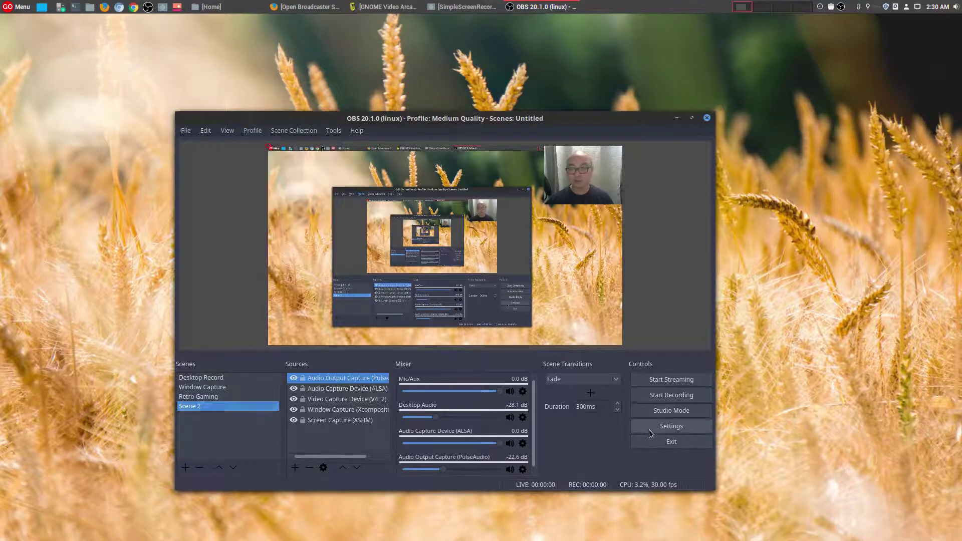
{"action": "left_click", "coordinate": [649, 426]}
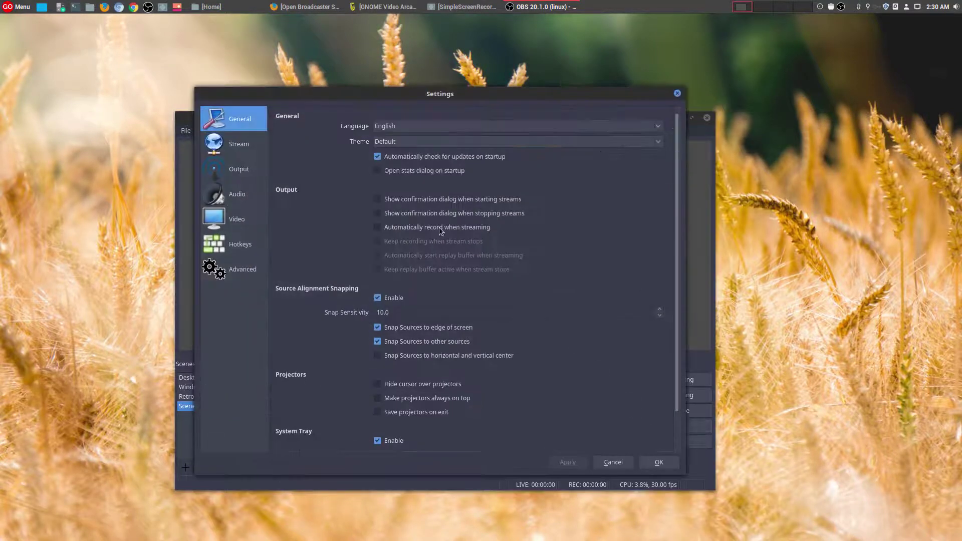
{"action": "left_click", "coordinate": [241, 174]}
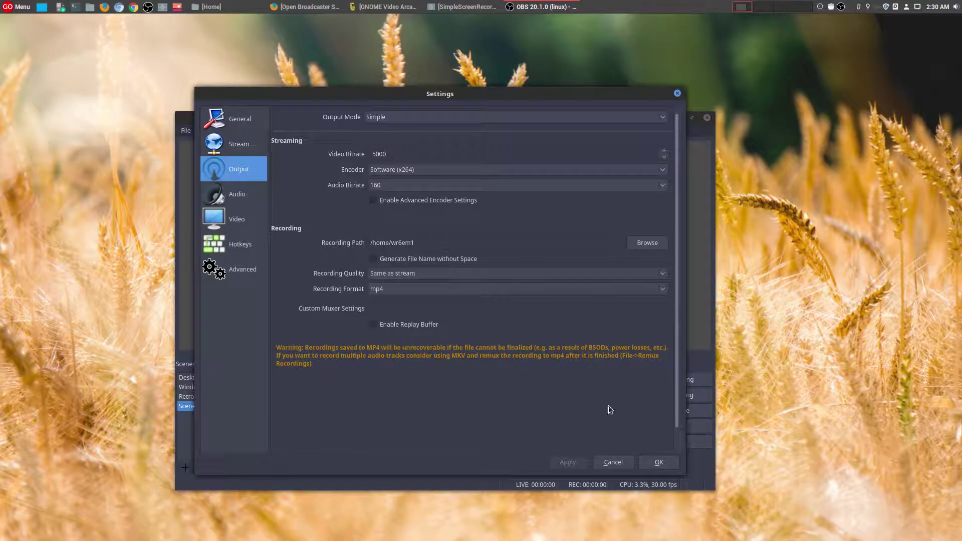
{"action": "left_click", "coordinate": [620, 460]}
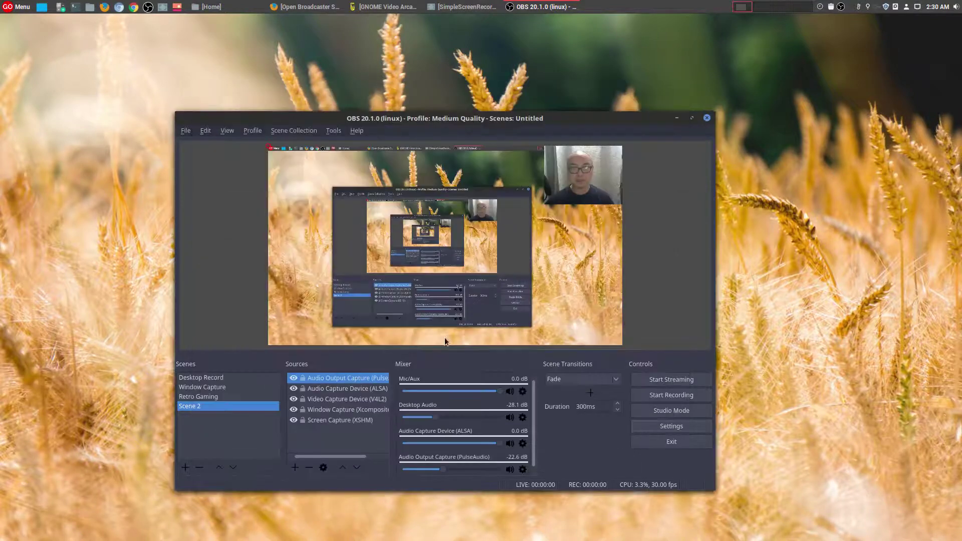
{"action": "left_click", "coordinate": [252, 131]}
{"action": "left_click", "coordinate": [279, 229]}
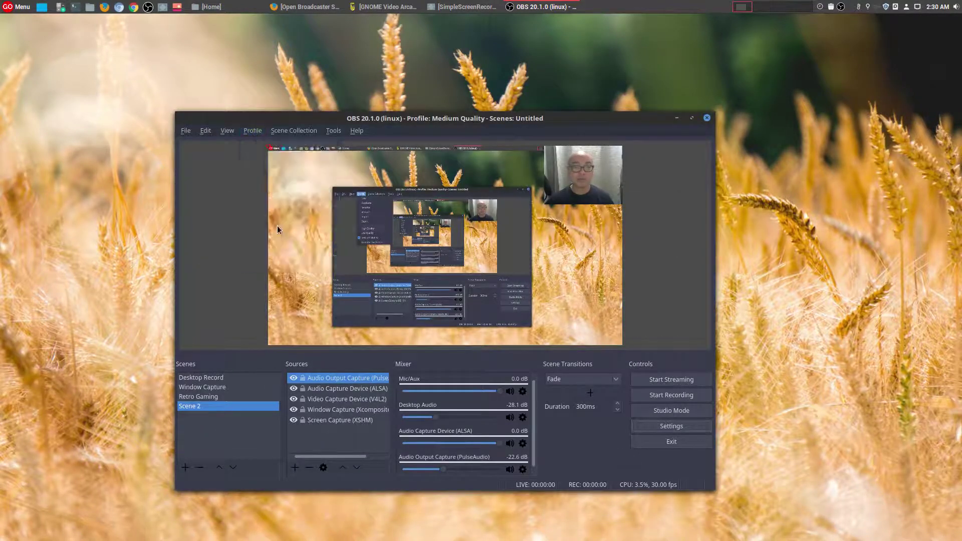
{"action": "left_click", "coordinate": [667, 426]}
{"action": "left_click", "coordinate": [258, 175]}
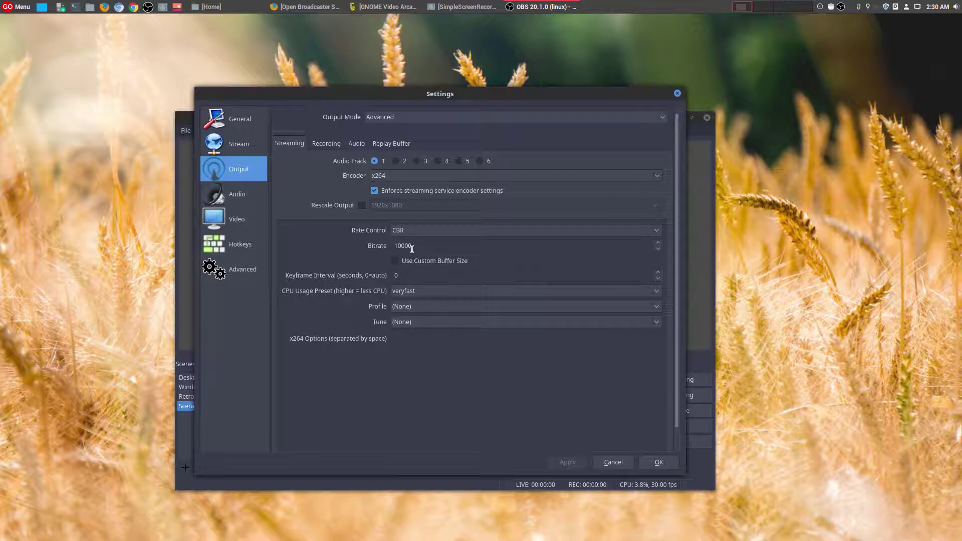
{"action": "left_click", "coordinate": [616, 463]}
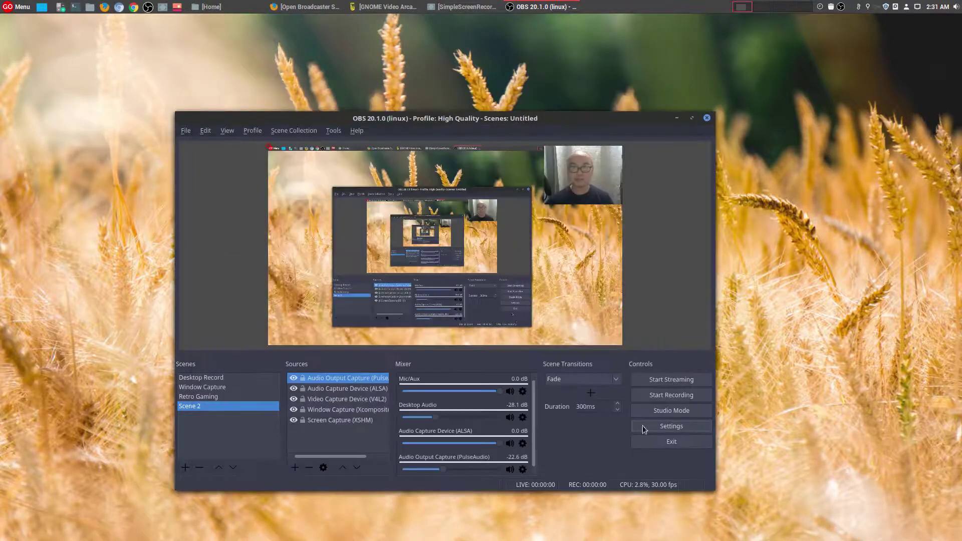
{"action": "left_click", "coordinate": [256, 130]}
{"action": "left_click", "coordinate": [269, 251]}
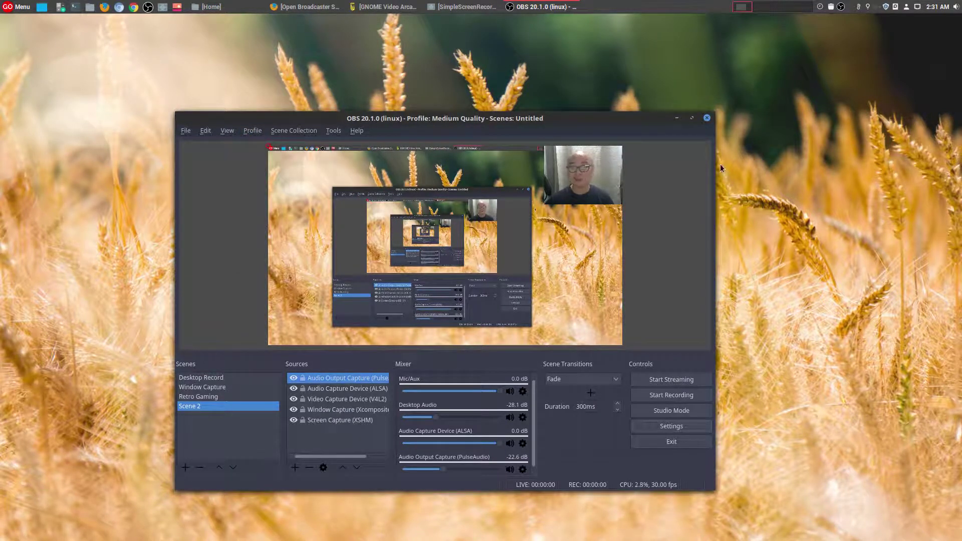
- Drag the OBS Studio window toward the left side of the desktop
{"action": "left_click_drag", "start_coordinate": [650, 119], "coordinate": [623, 97]}
{"action": "left_click", "coordinate": [653, 229]}
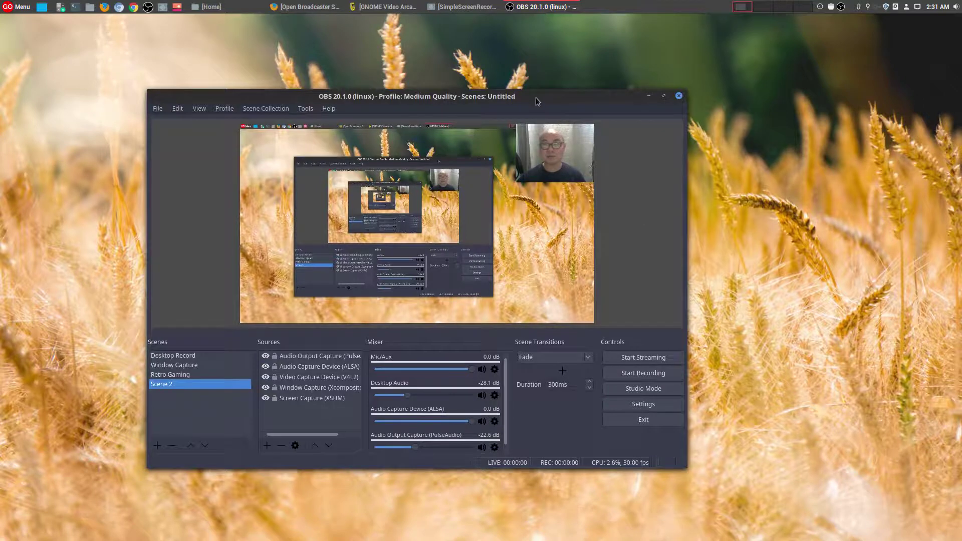
{"action": "left_click_drag", "start_coordinate": [536, 98], "coordinate": [421, 121]}
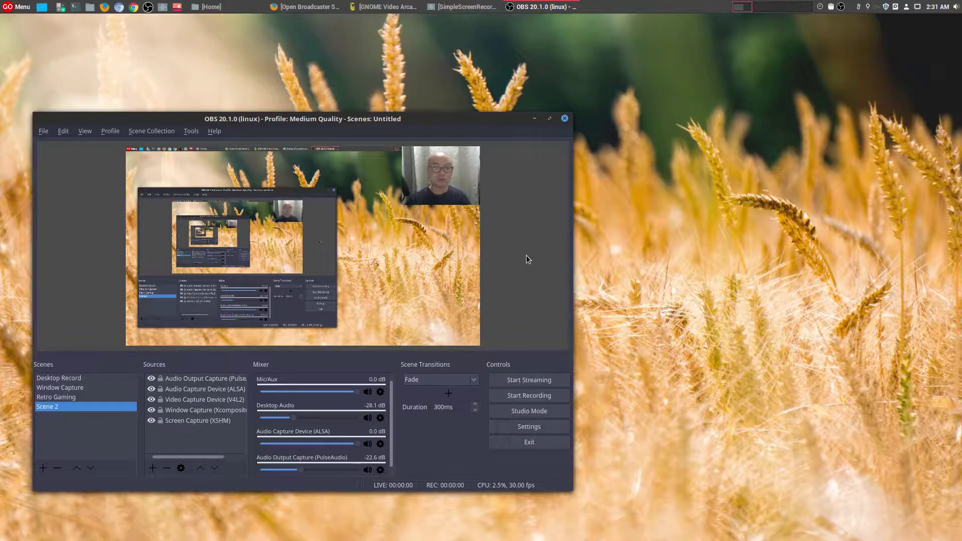
{"action": "left_click", "coordinate": [311, 6]}
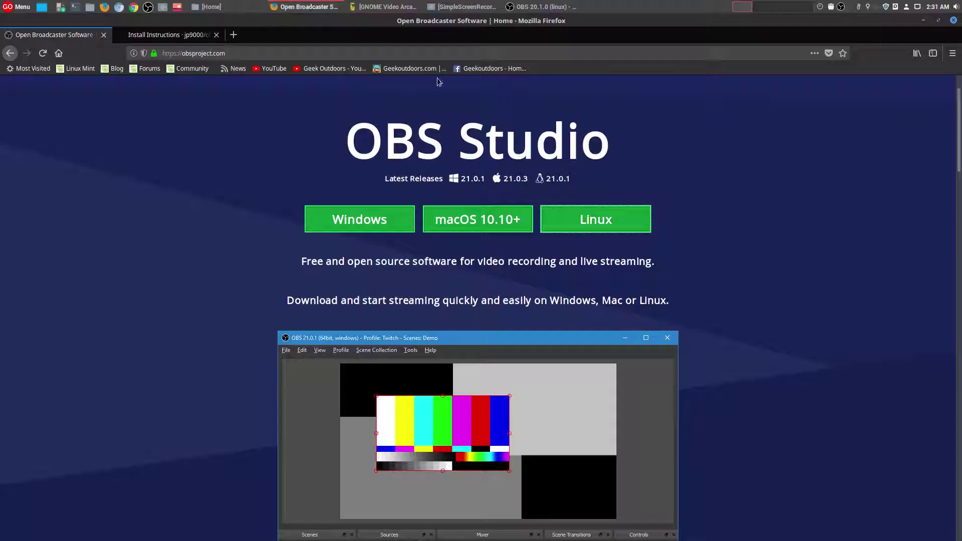
{"action": "scroll", "coordinate": [860, 147], "scroll_direction": "up", "scroll_amount": 2}
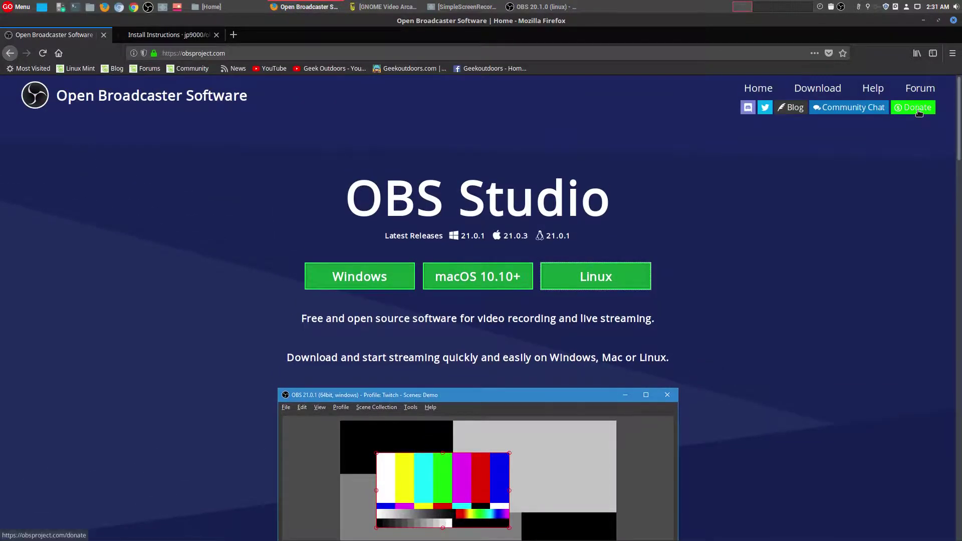
{"action": "scroll", "coordinate": [824, 210], "scroll_direction": "down", "scroll_amount": 3}
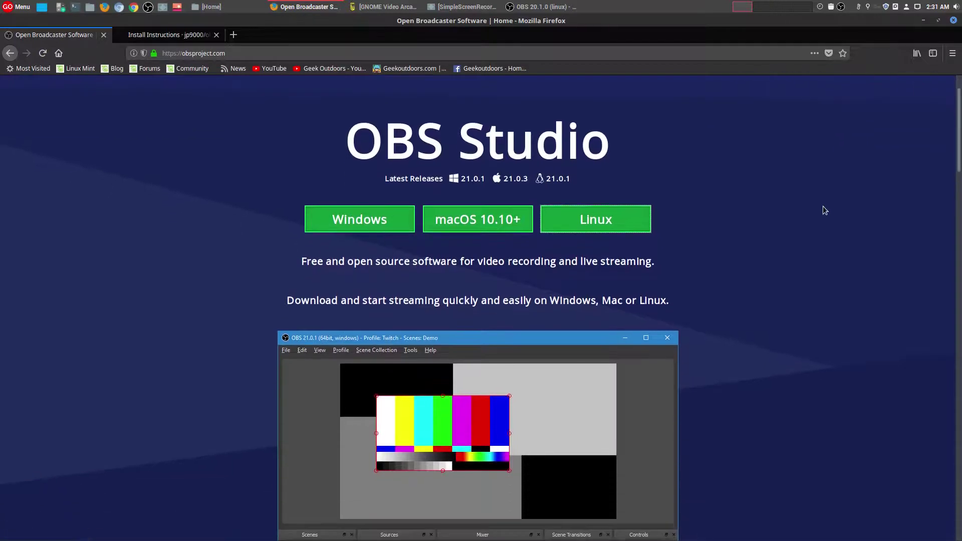
{"action": "scroll", "coordinate": [823, 207], "scroll_direction": "down", "scroll_amount": 2}
{"action": "scroll", "coordinate": [822, 209], "scroll_direction": "down", "scroll_amount": 8}
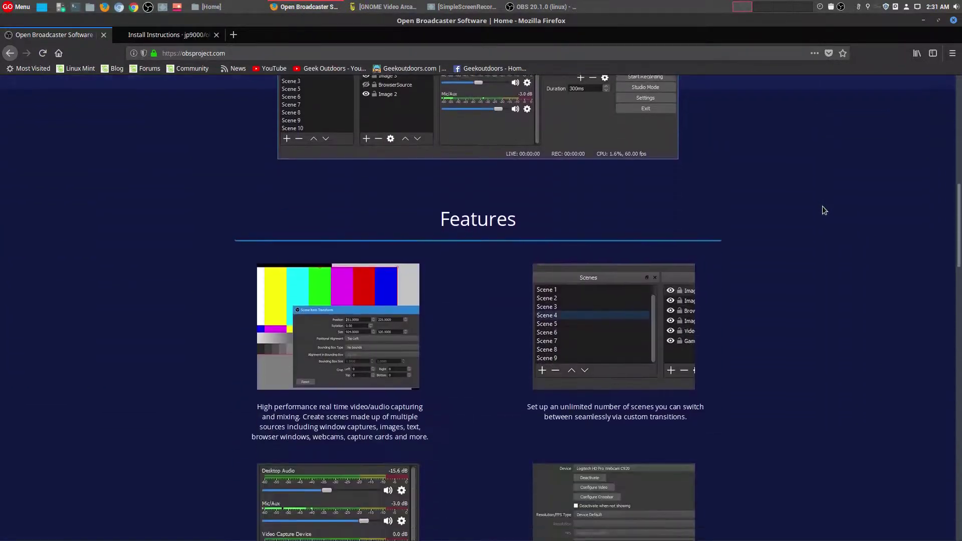
{"action": "scroll", "coordinate": [822, 205], "scroll_direction": "down", "scroll_amount": 2}
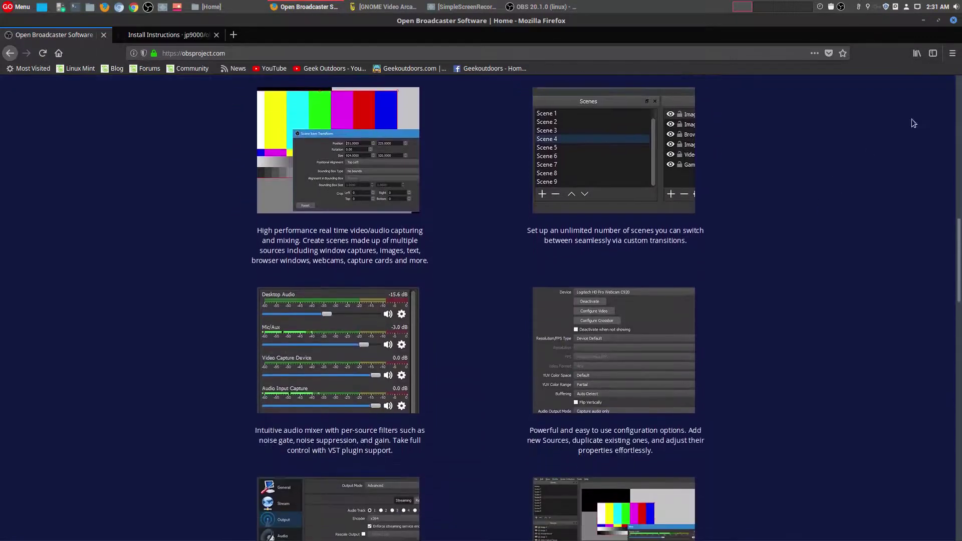
{"action": "left_click", "coordinate": [924, 21]}
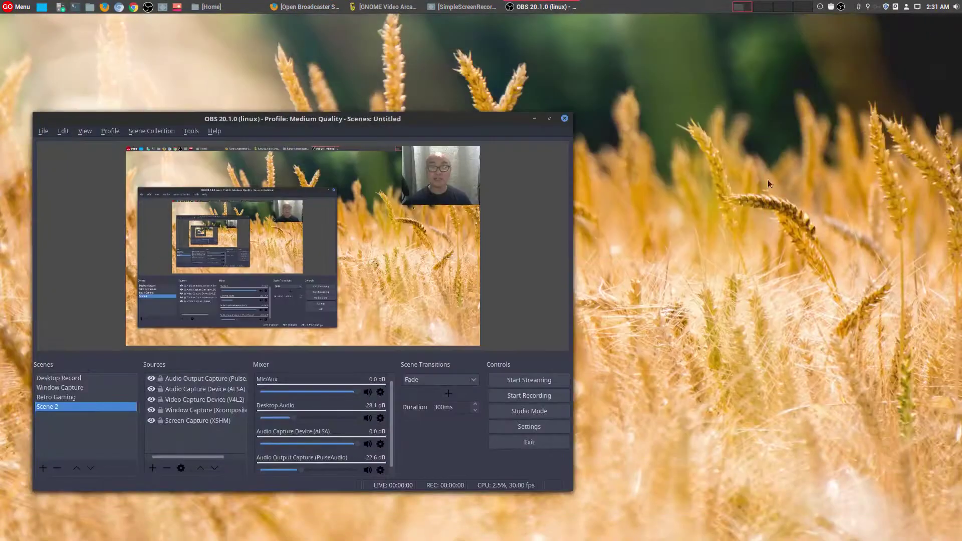